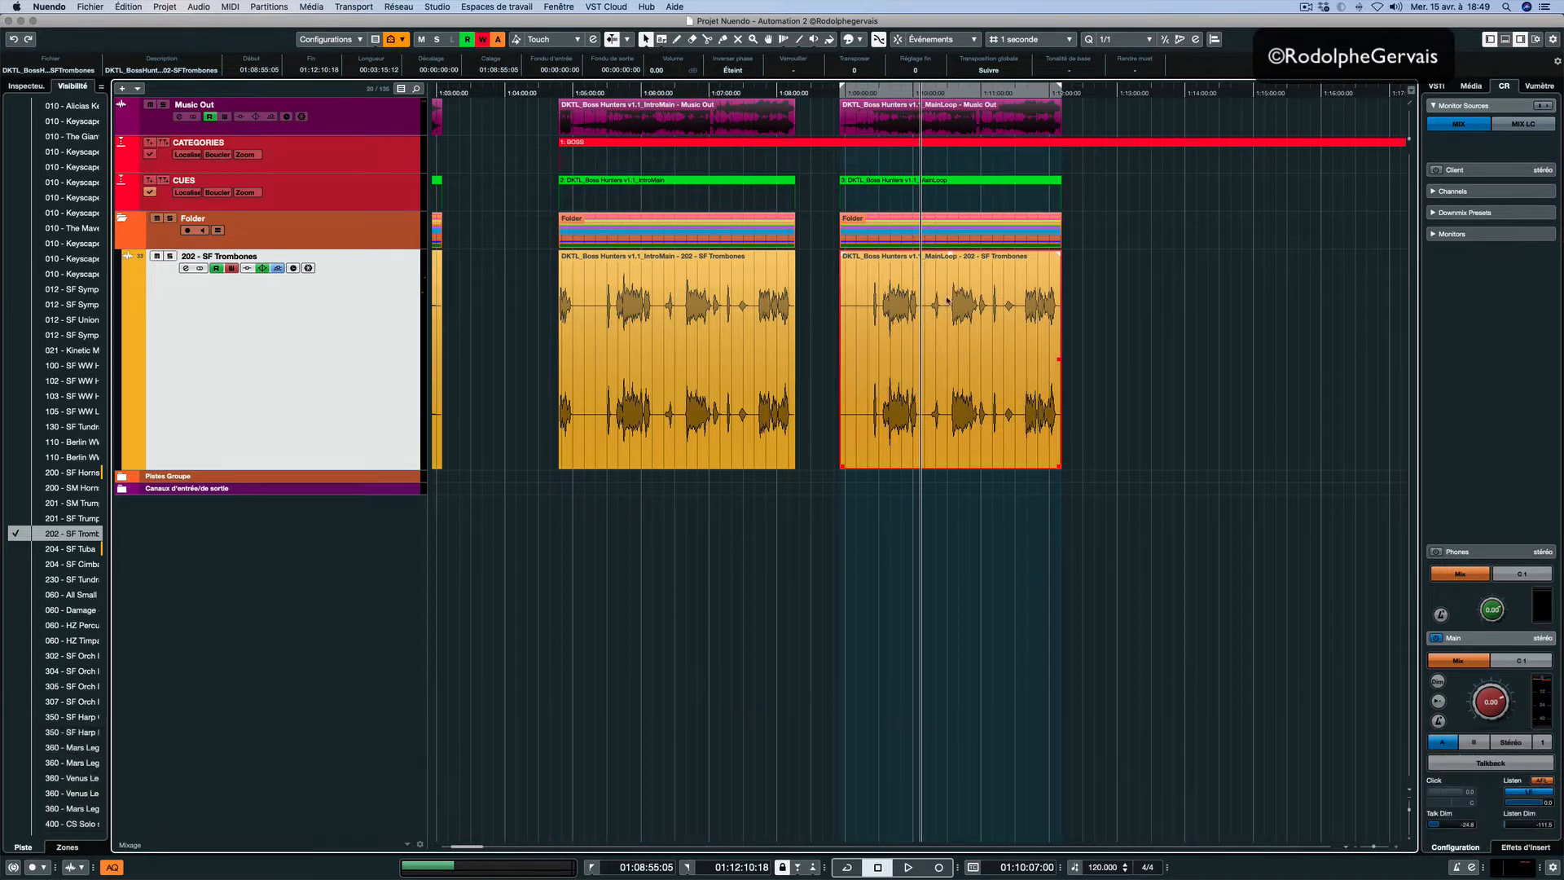
# Show the used automation lanes of the 202 - SF Trombones track
pyautogui.click(697, 316)
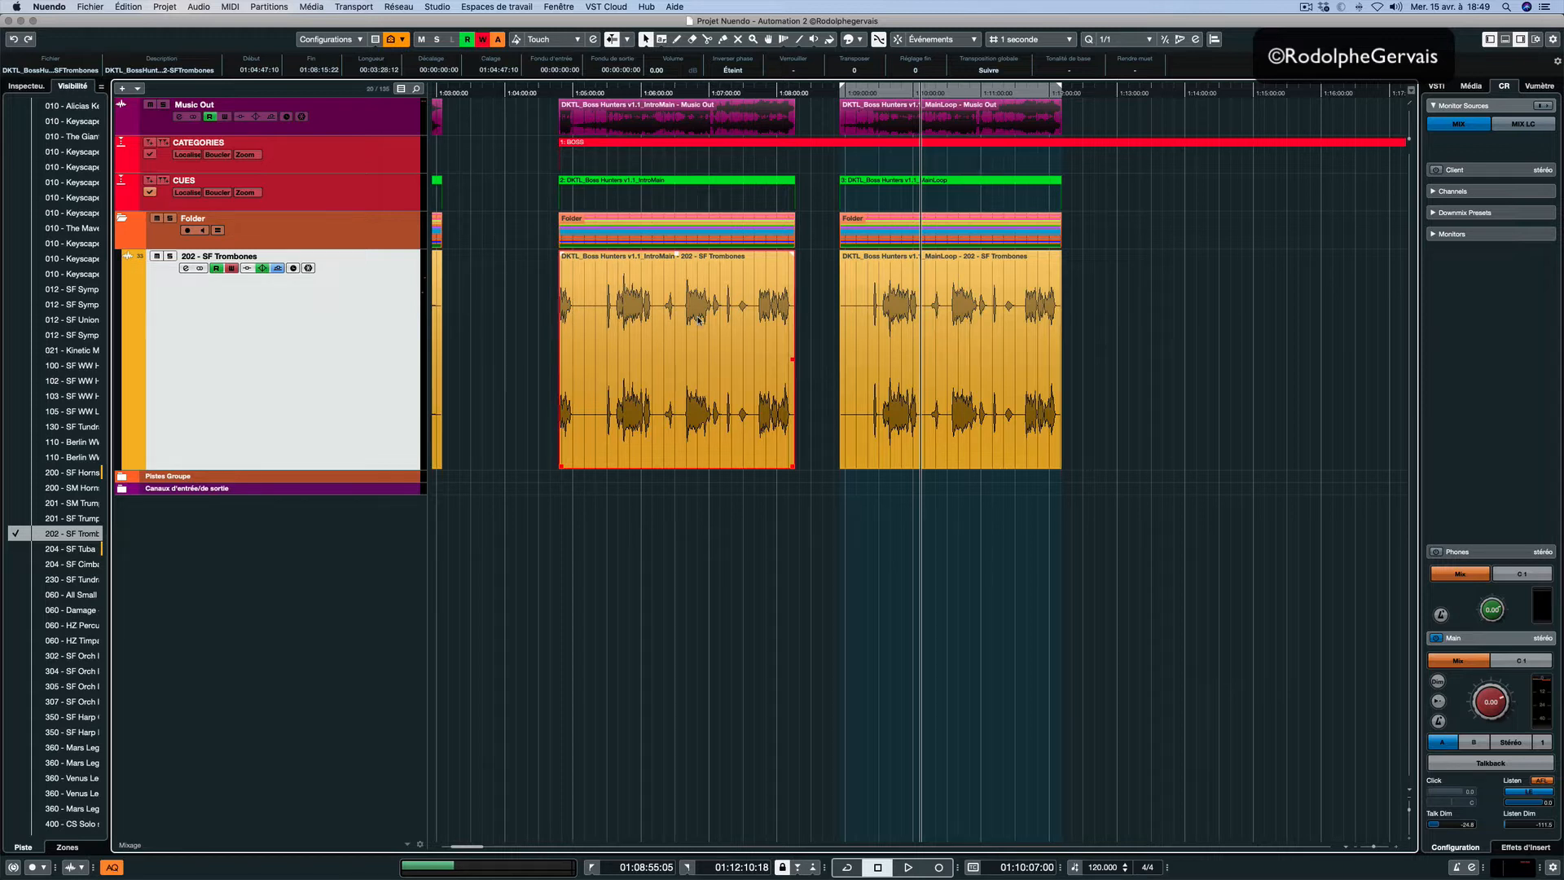
pyautogui.click(873, 366)
pyautogui.click(718, 347)
pyautogui.click(866, 369)
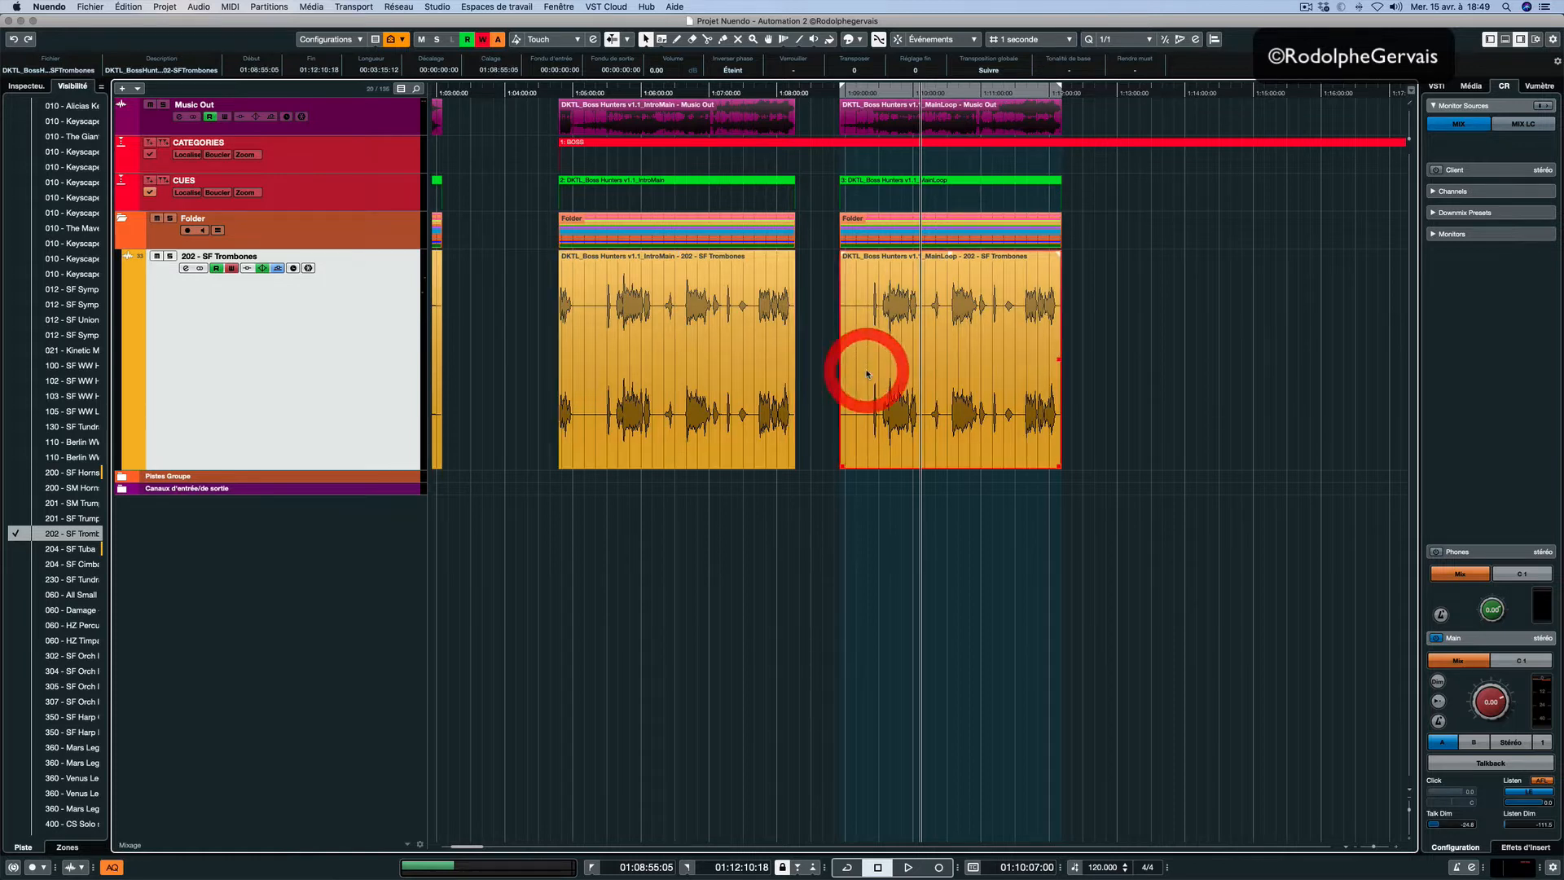
pyautogui.rightClick(273, 377)
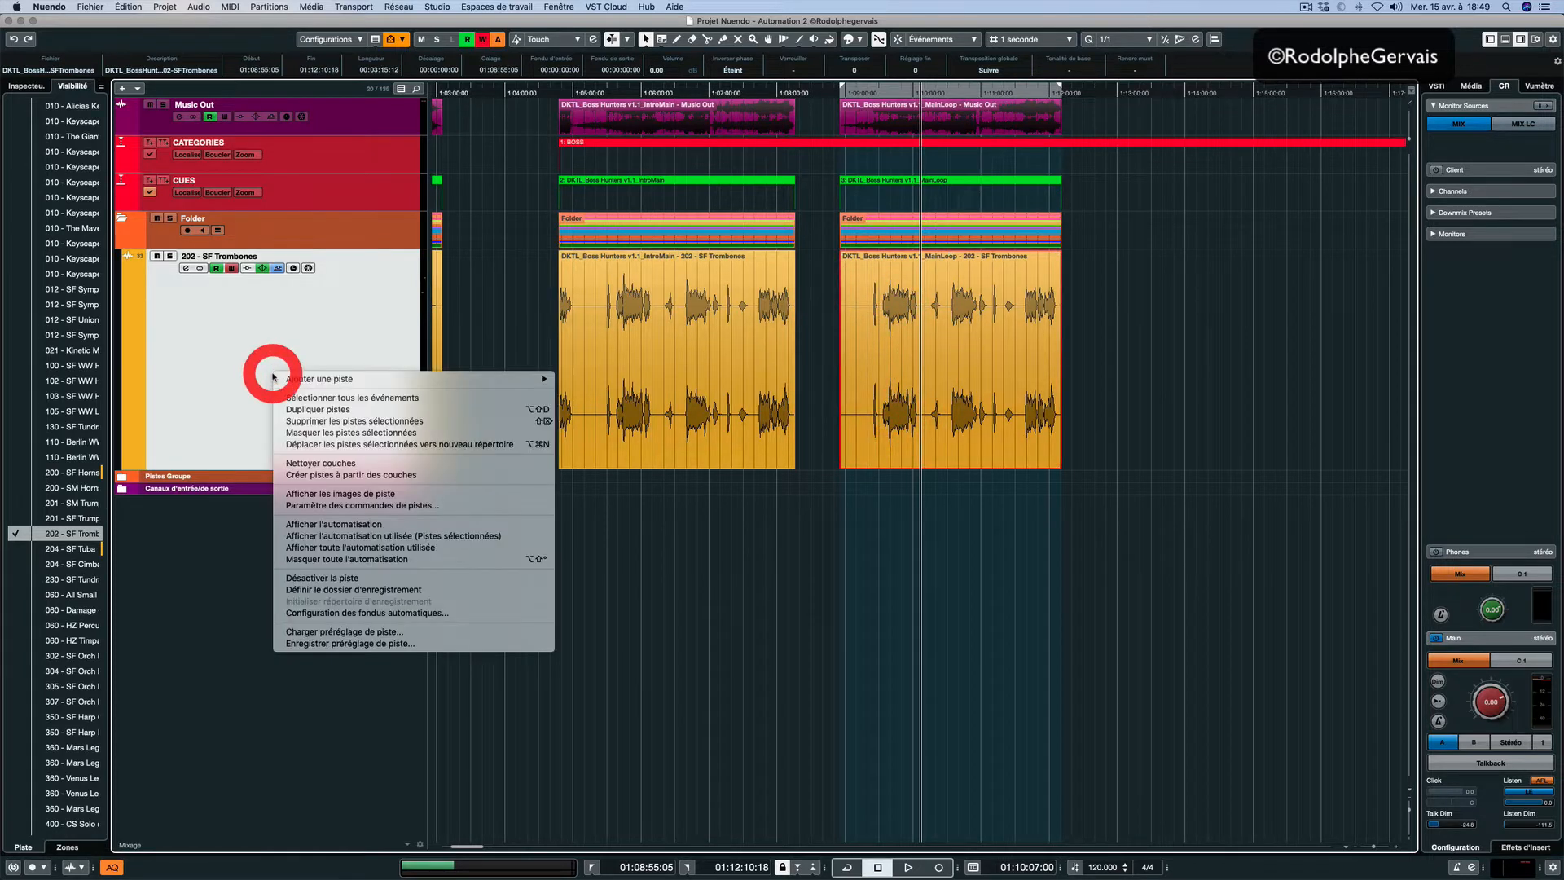
pyautogui.click(393, 537)
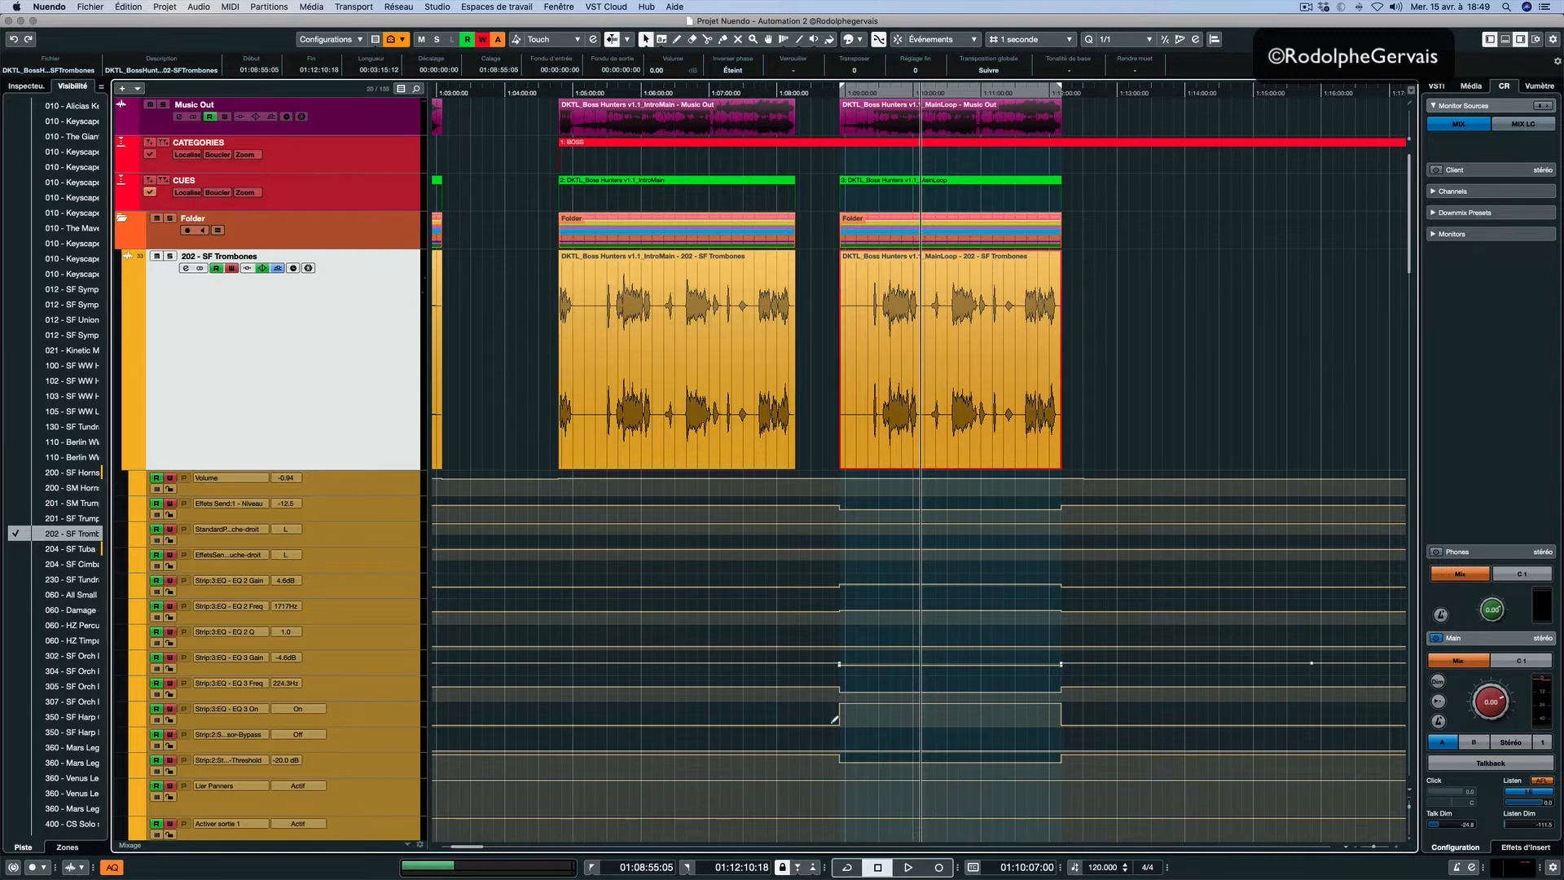
# Set the locators around the IntroMain trombone event and open the automation panel with its list of functions
pyautogui.click(674, 384)
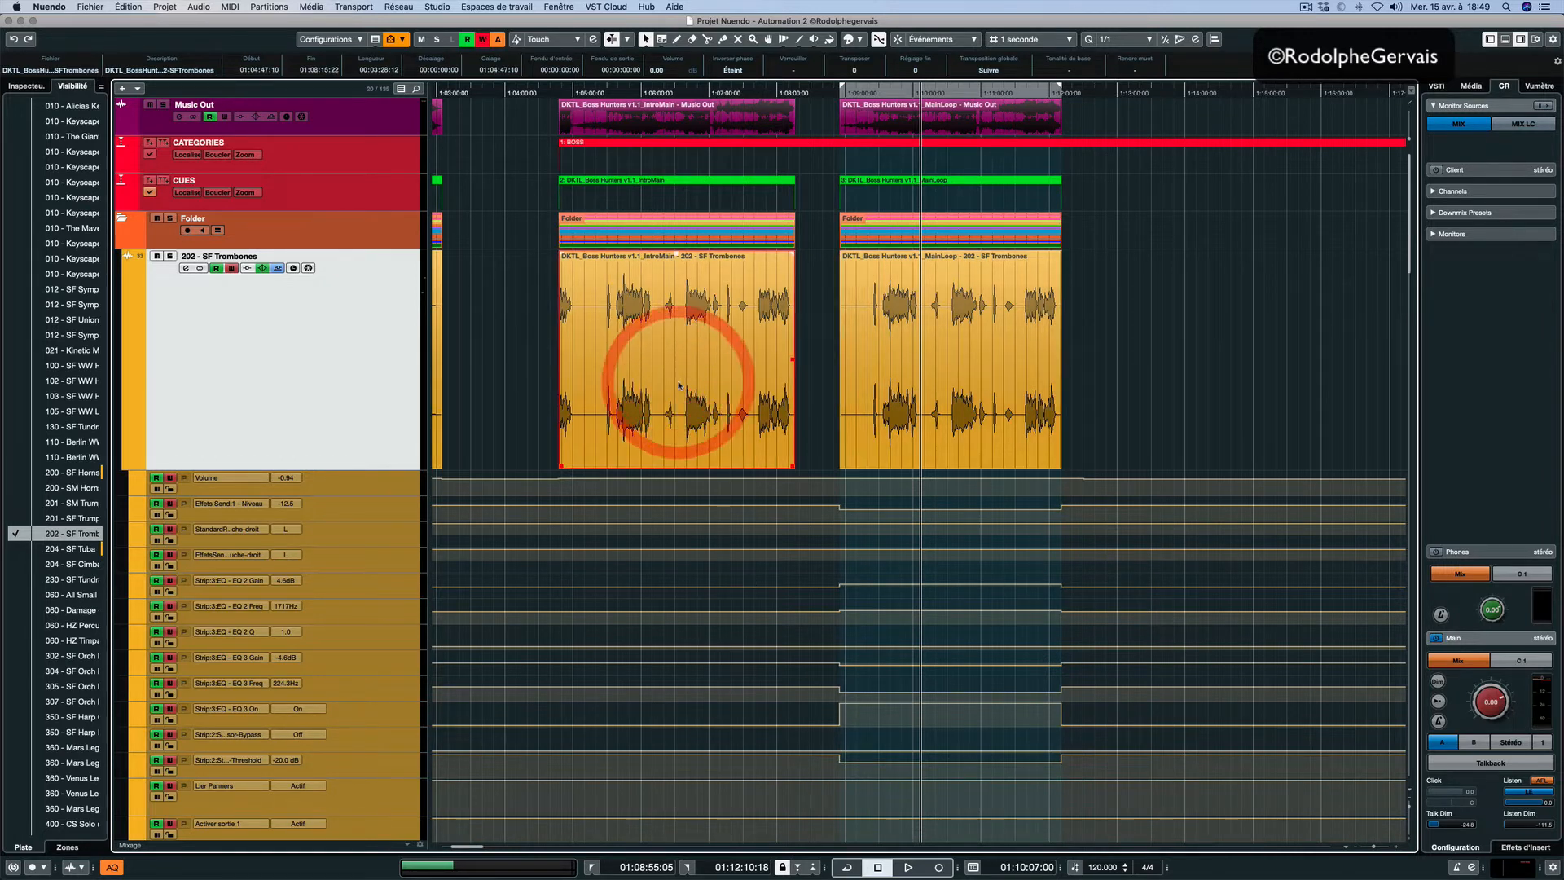
pyautogui.press('p')
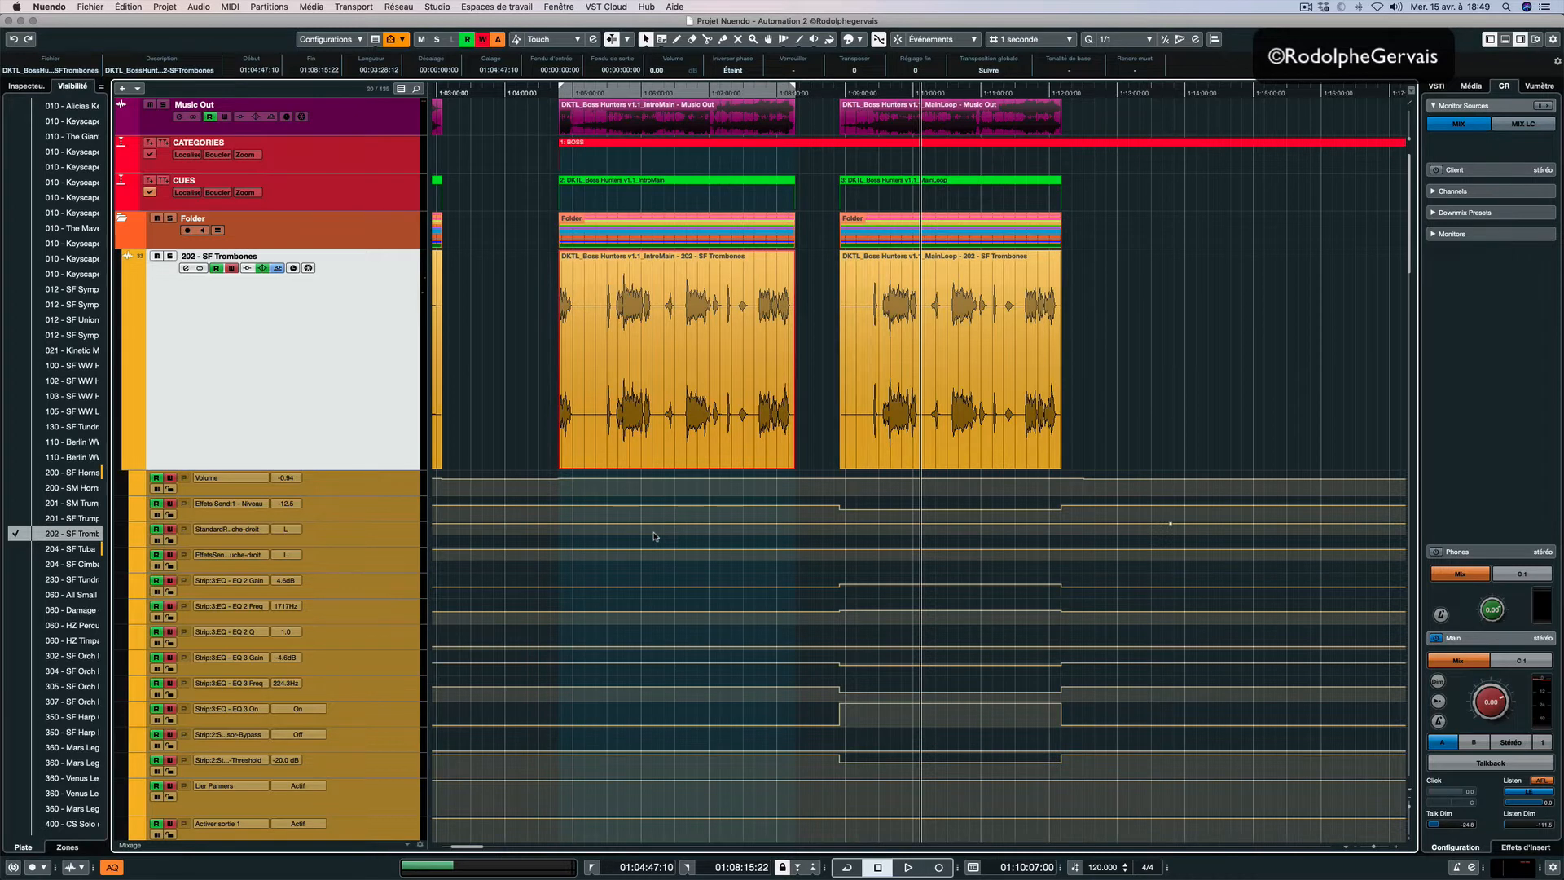
pyautogui.press('F6')
pyautogui.moveTo(593, 31); pyautogui.dragTo(1170, 62)
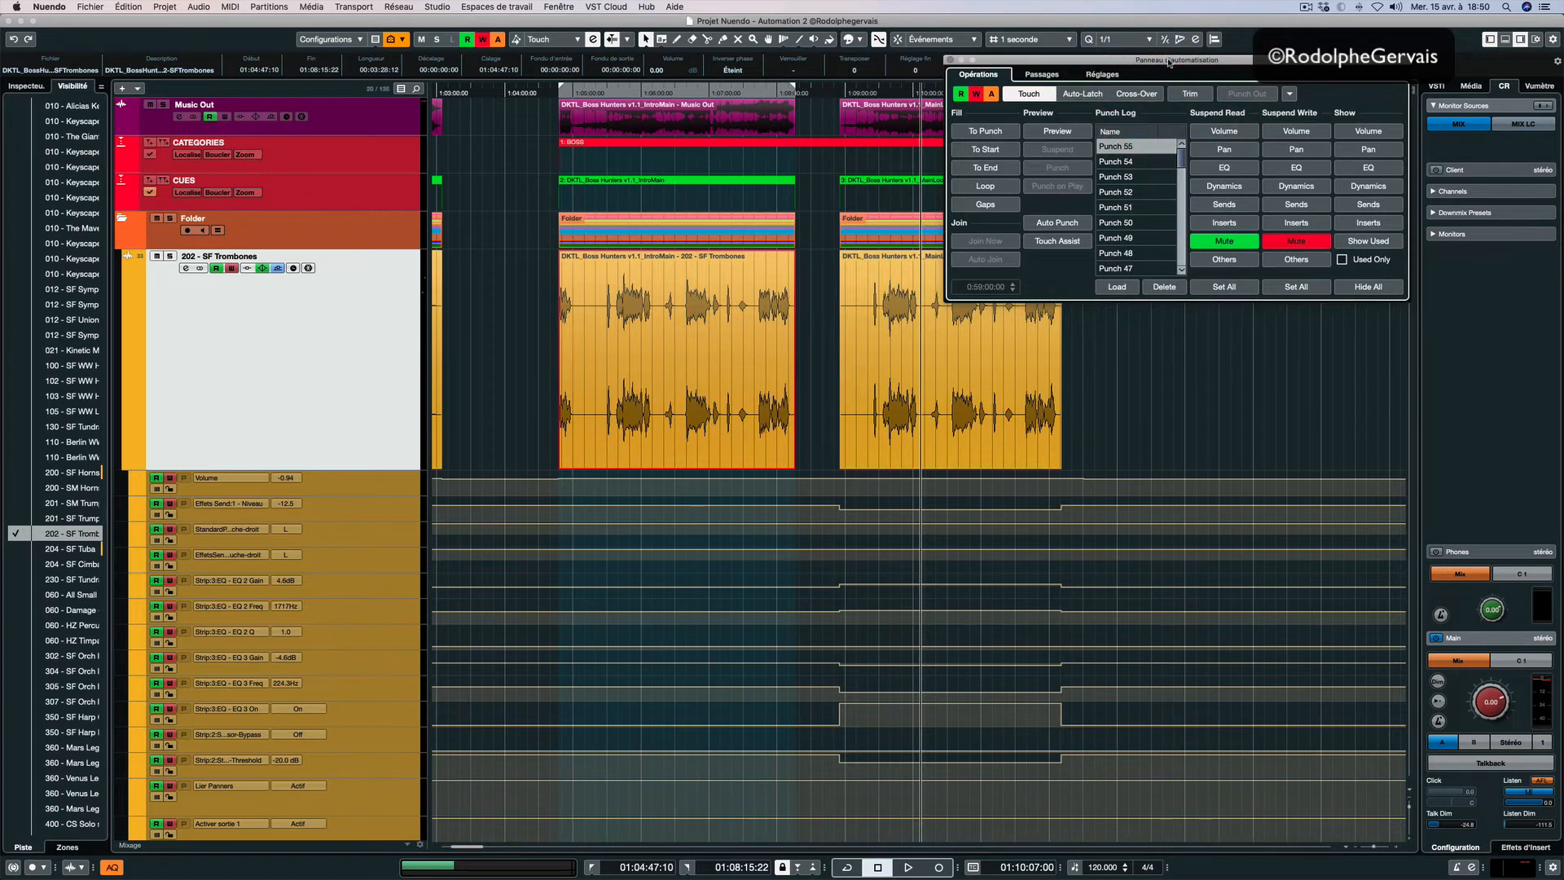
pyautogui.click(1291, 95)
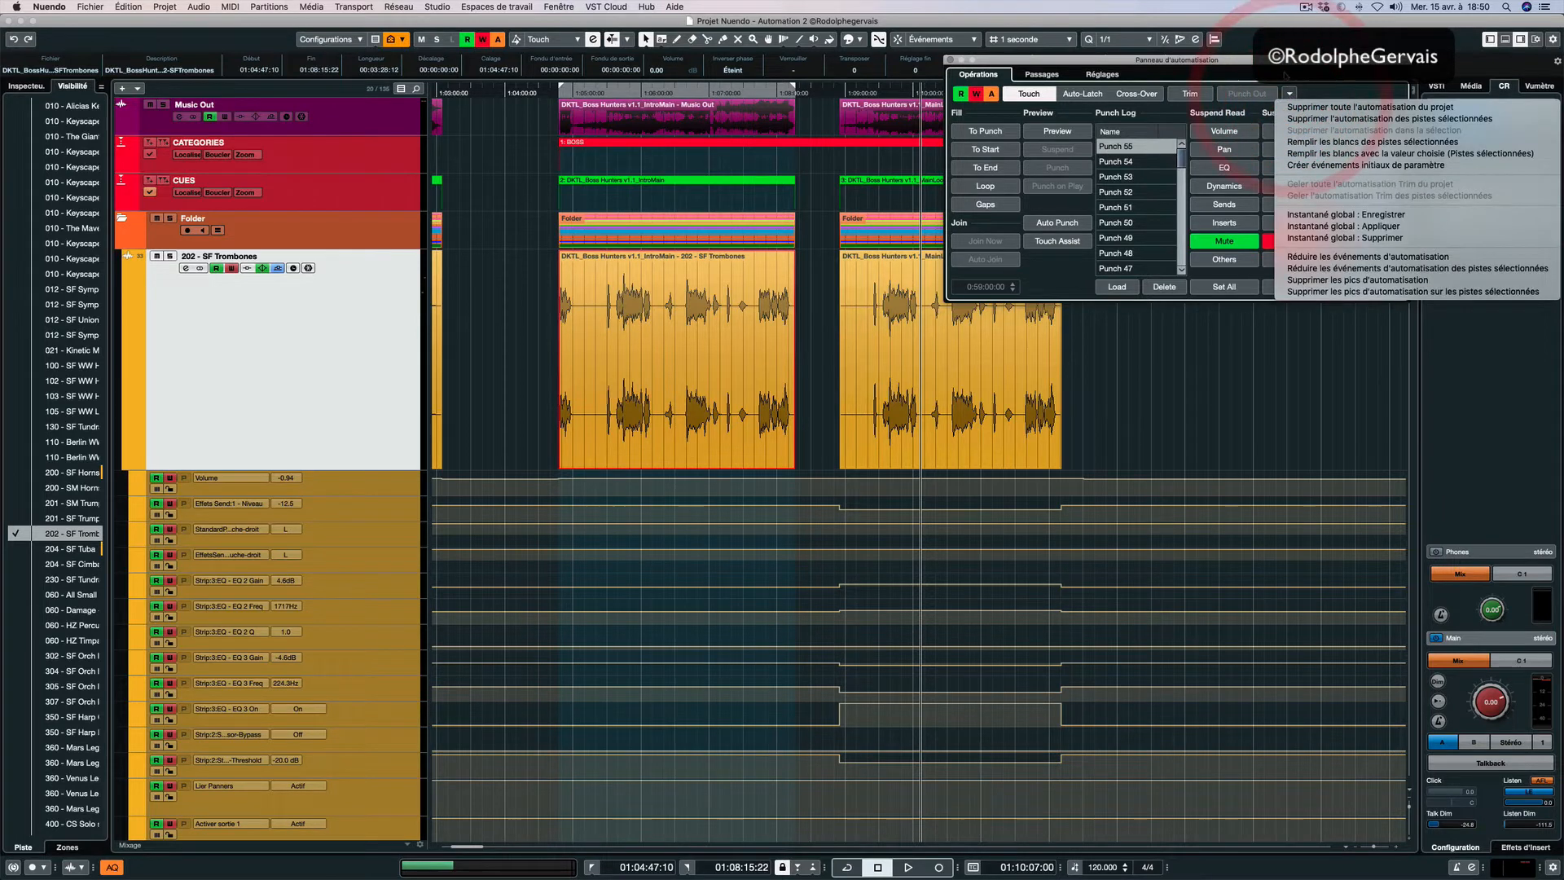
pyautogui.moveTo(1285, 62); pyautogui.dragTo(913, 140)
pyautogui.click(919, 167)
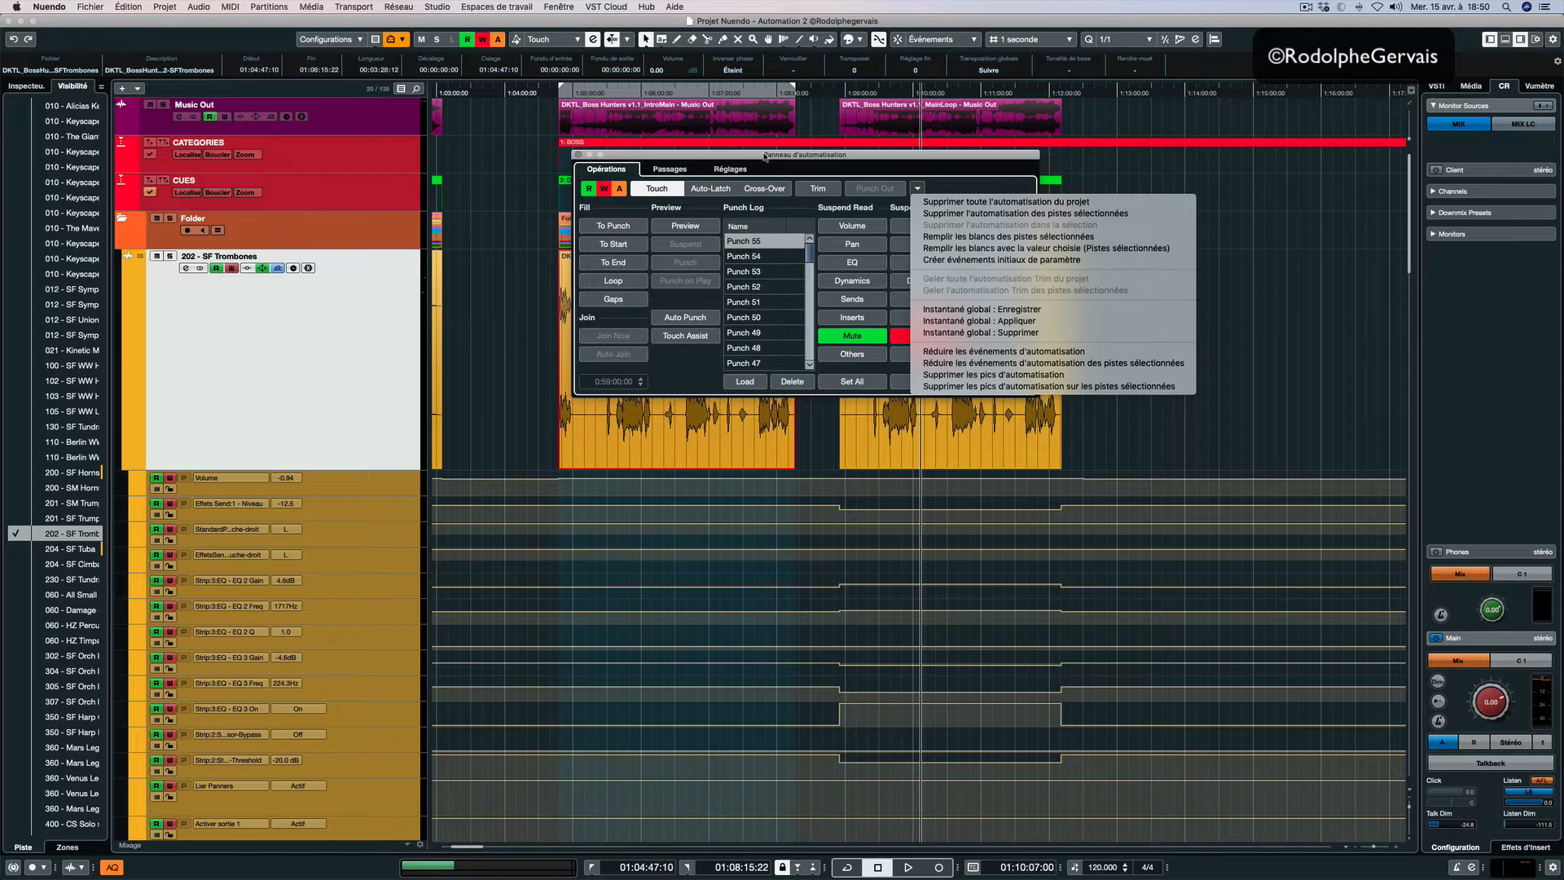
# Try the Preview and Loop fill options in the automation panel, switch both off and close the panel
pyautogui.click(764, 155)
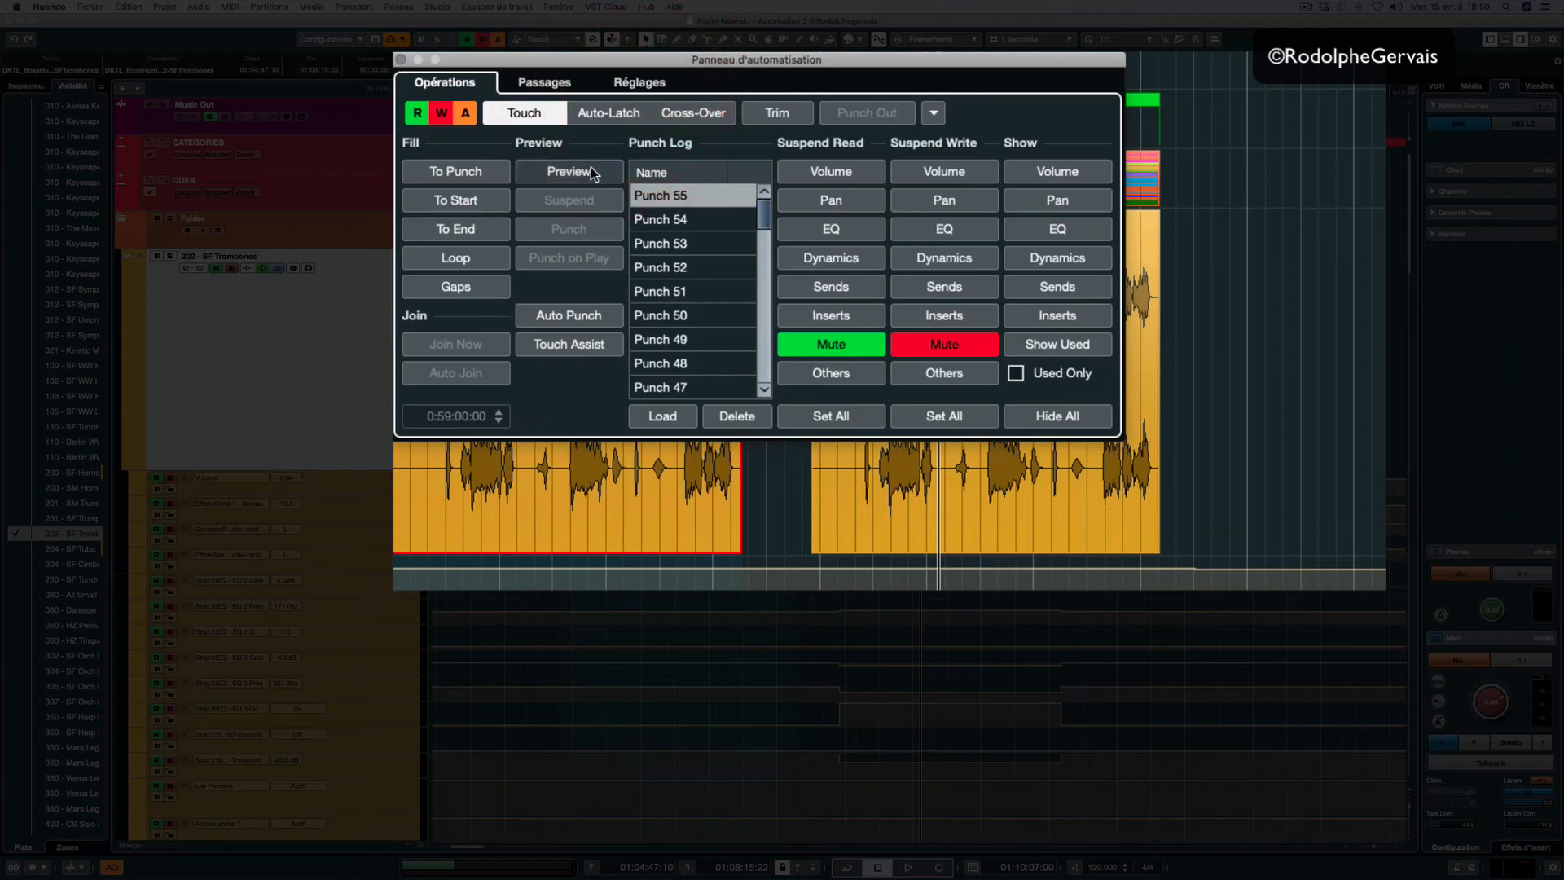
pyautogui.click(590, 168)
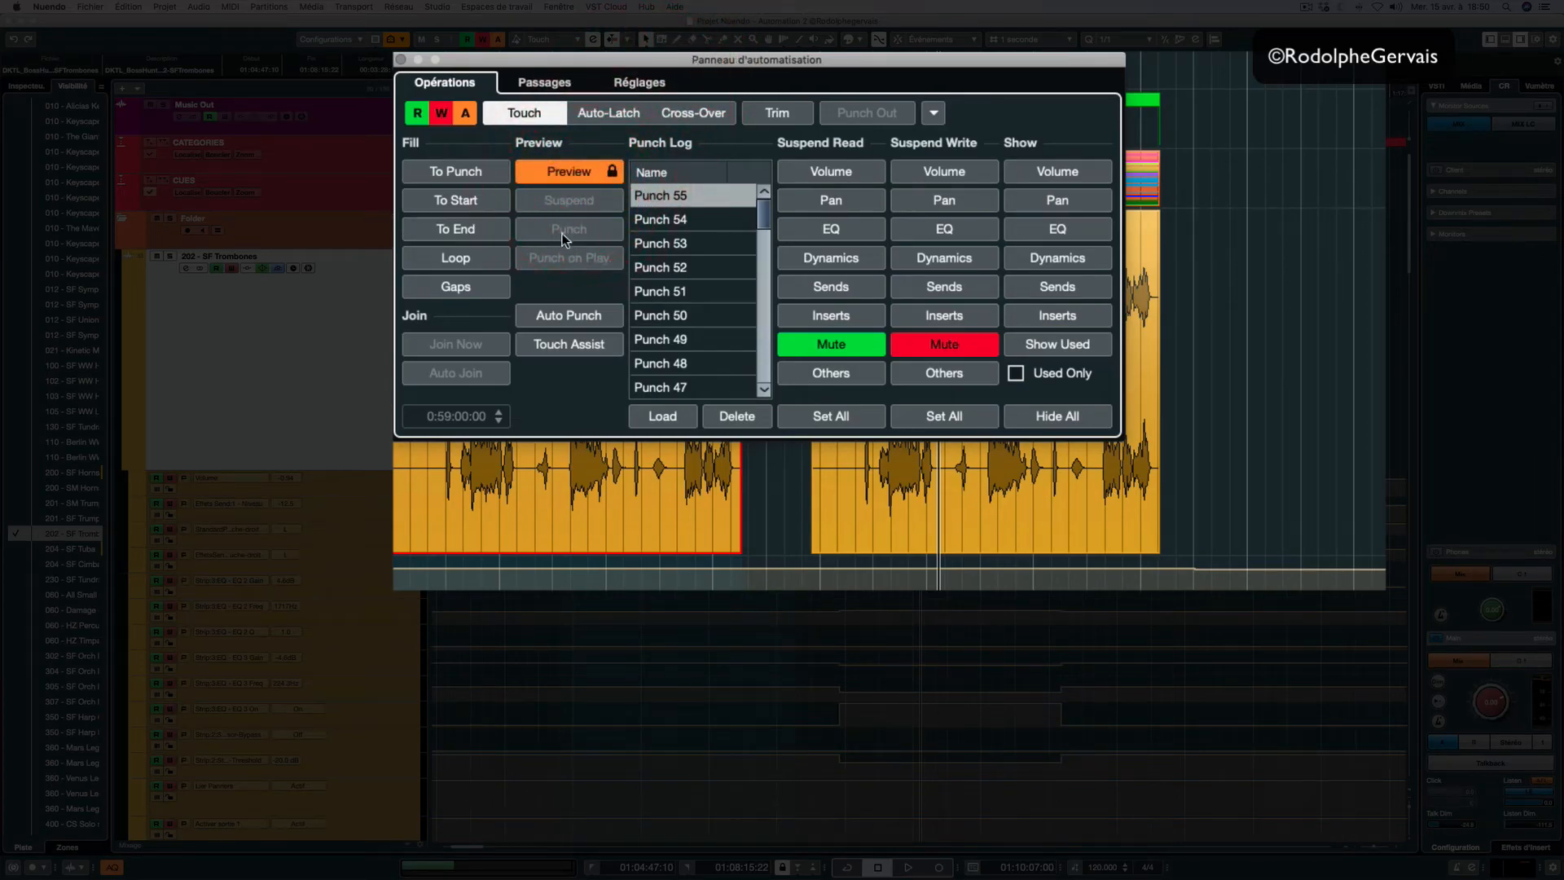
pyautogui.click(473, 261)
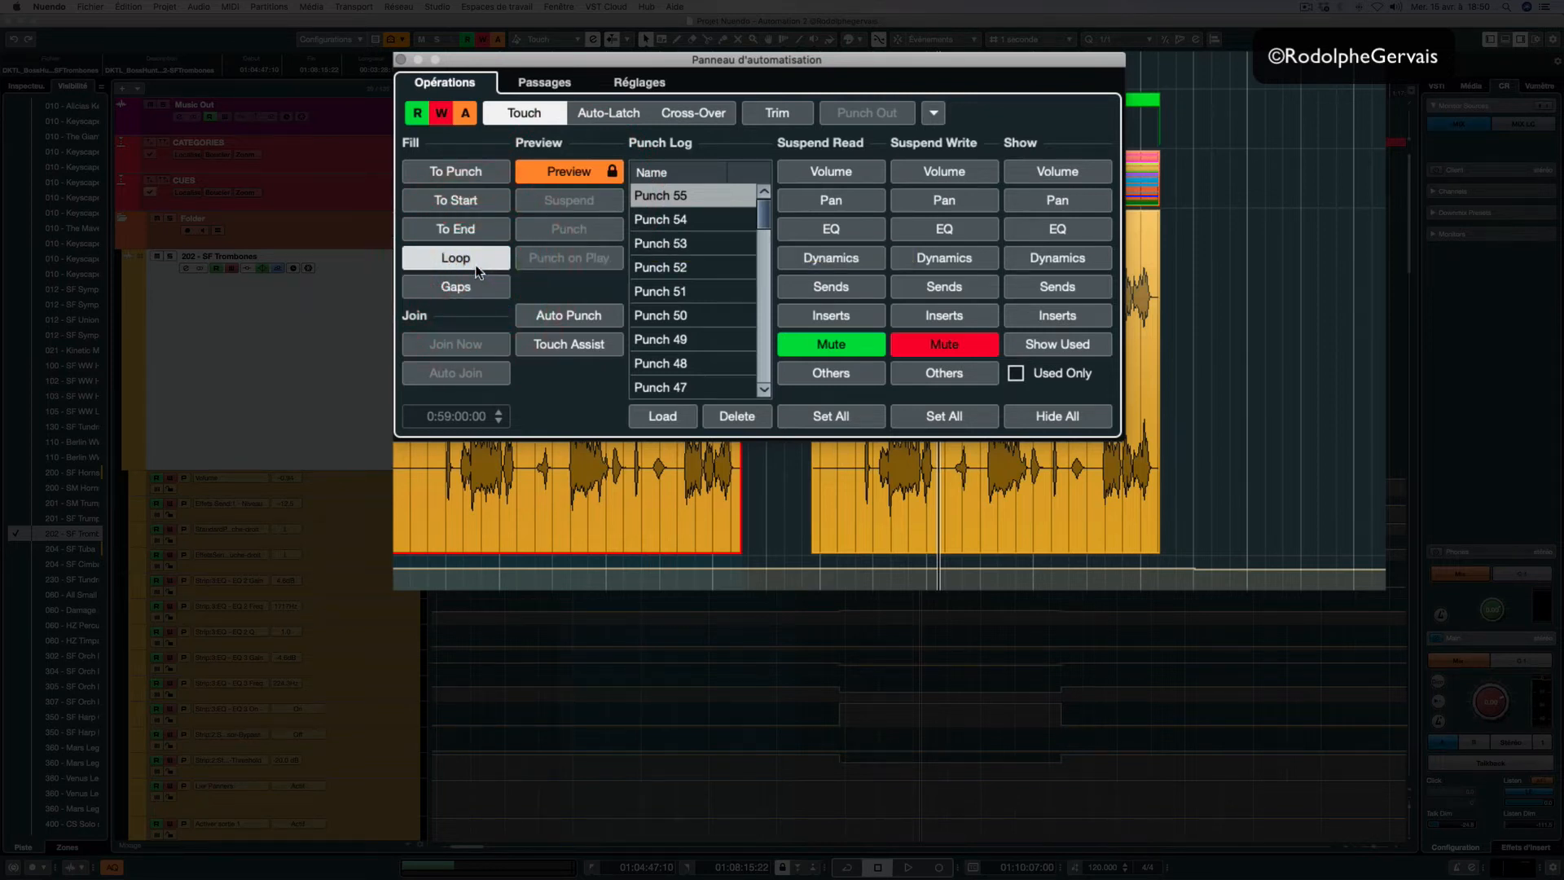
pyautogui.click(569, 172)
pyautogui.click(472, 256)
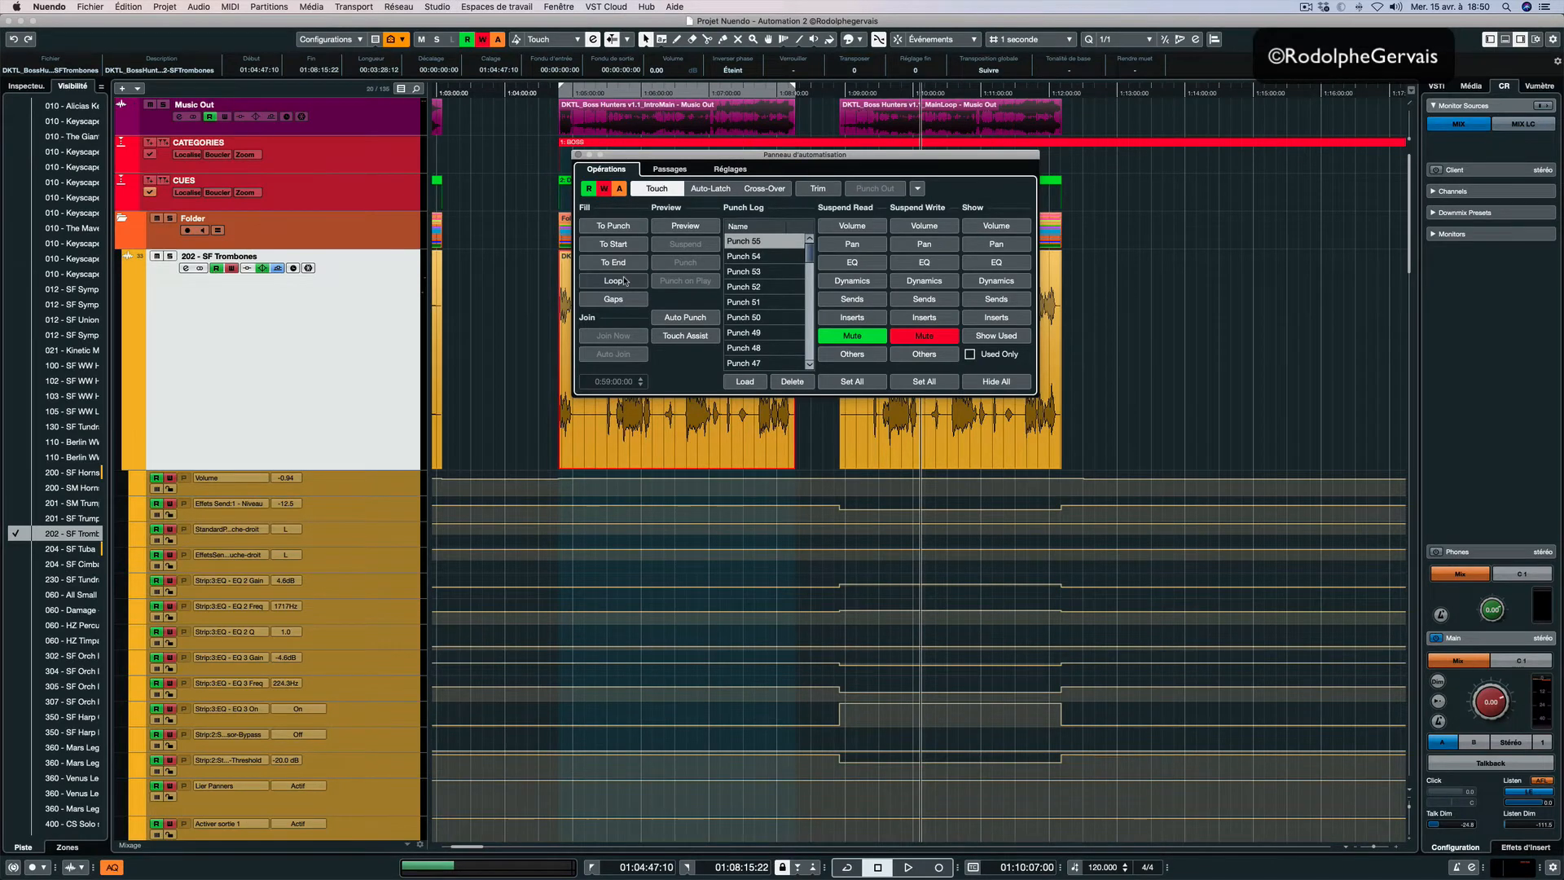
pyautogui.click(578, 154)
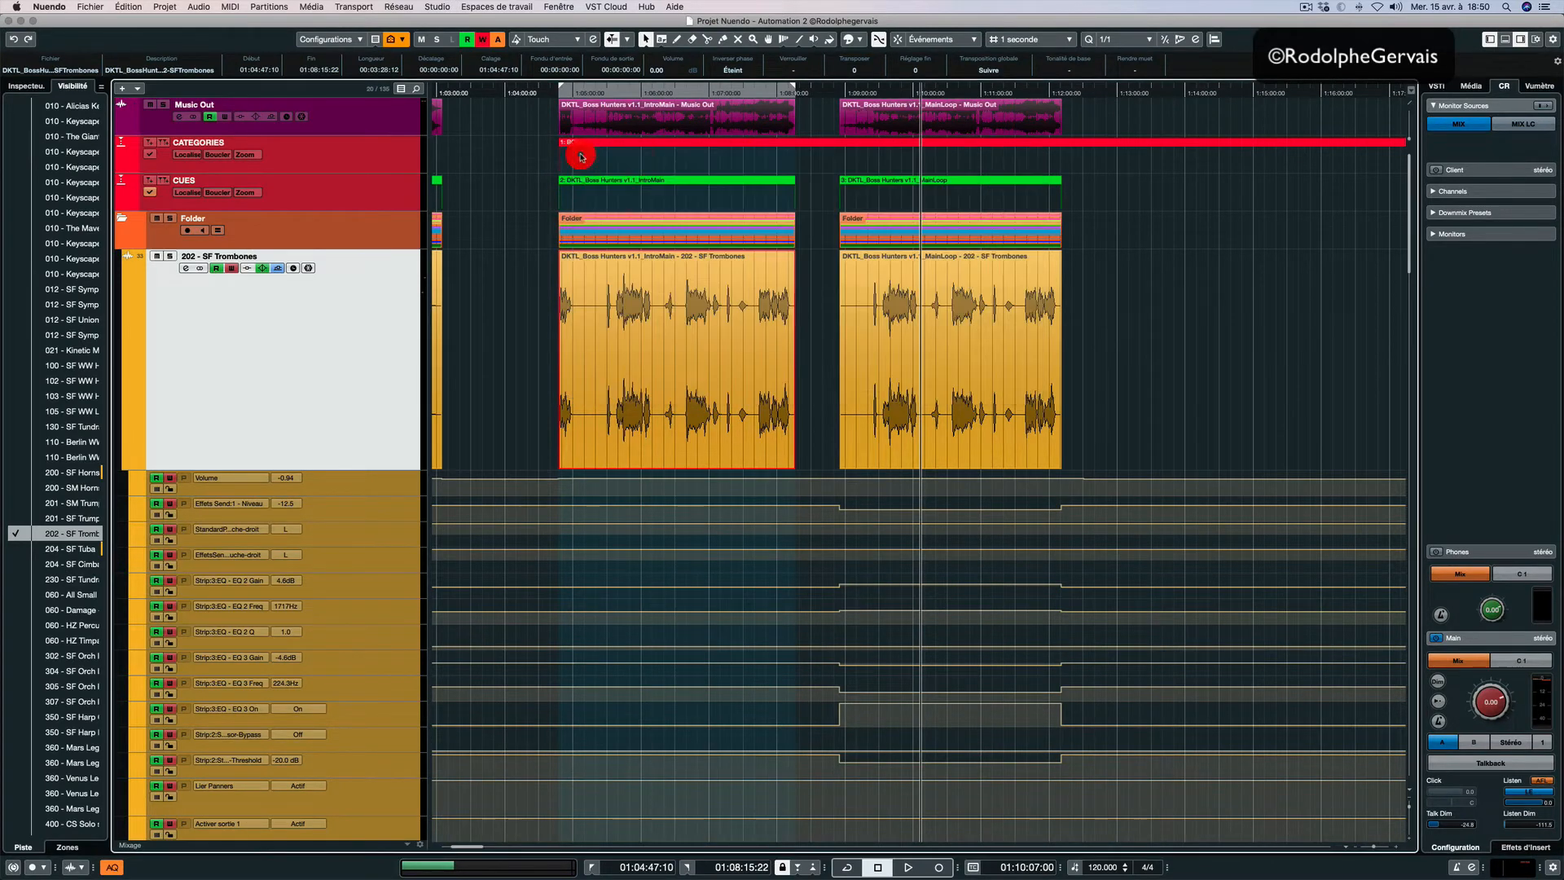
# Set the locators to the IntroMain trombone event and copy the MainLoop automation onto it with the Copy Automation Track Select macro
pyautogui.click(947, 380)
pyautogui.click(723, 340)
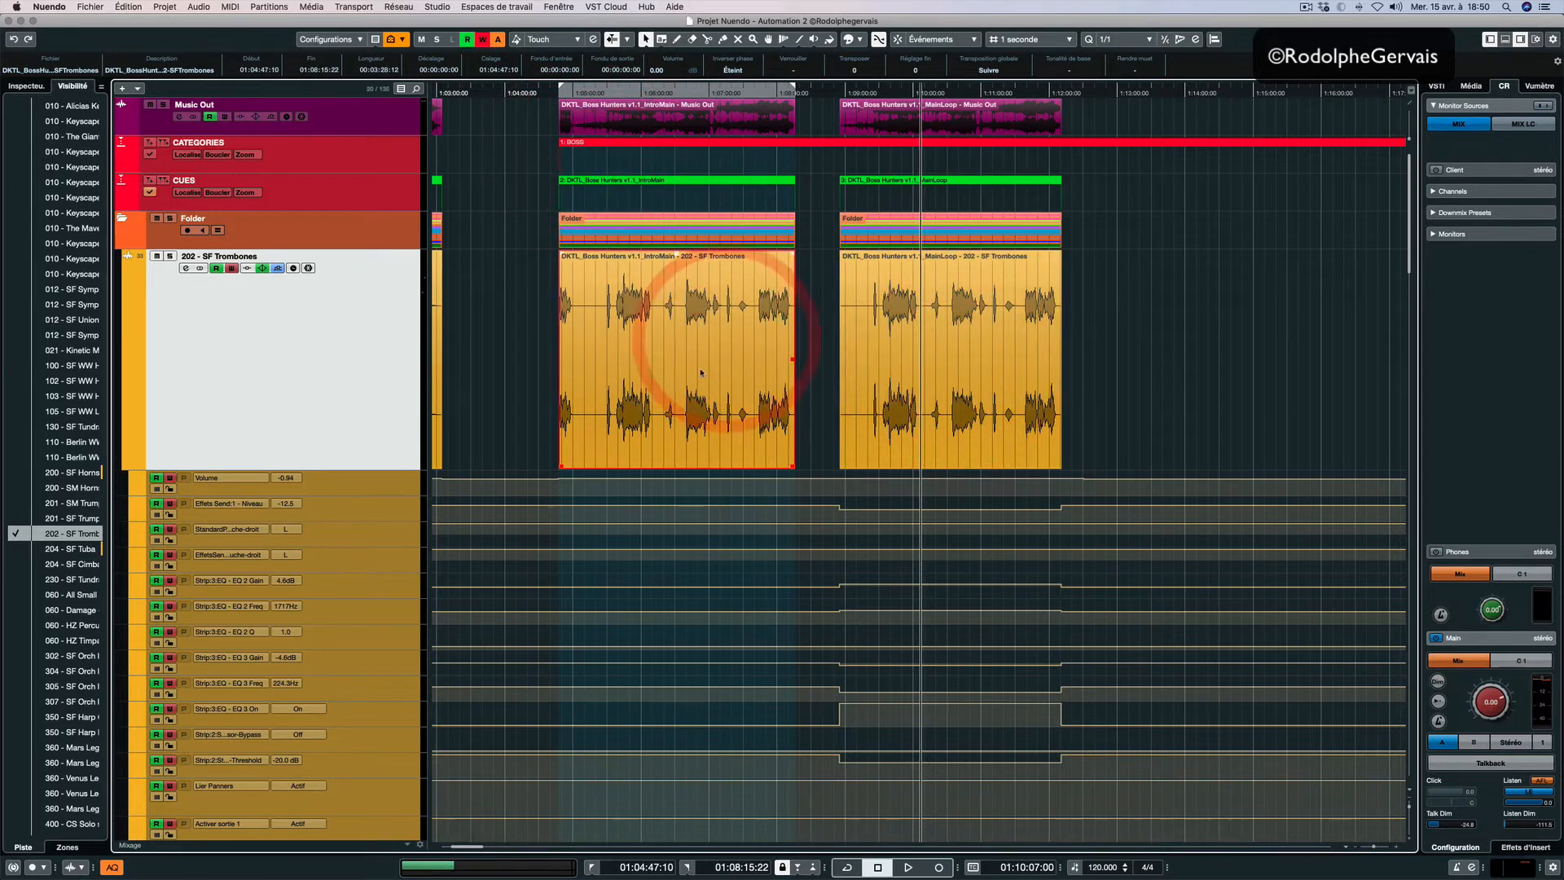
pyautogui.press('p')
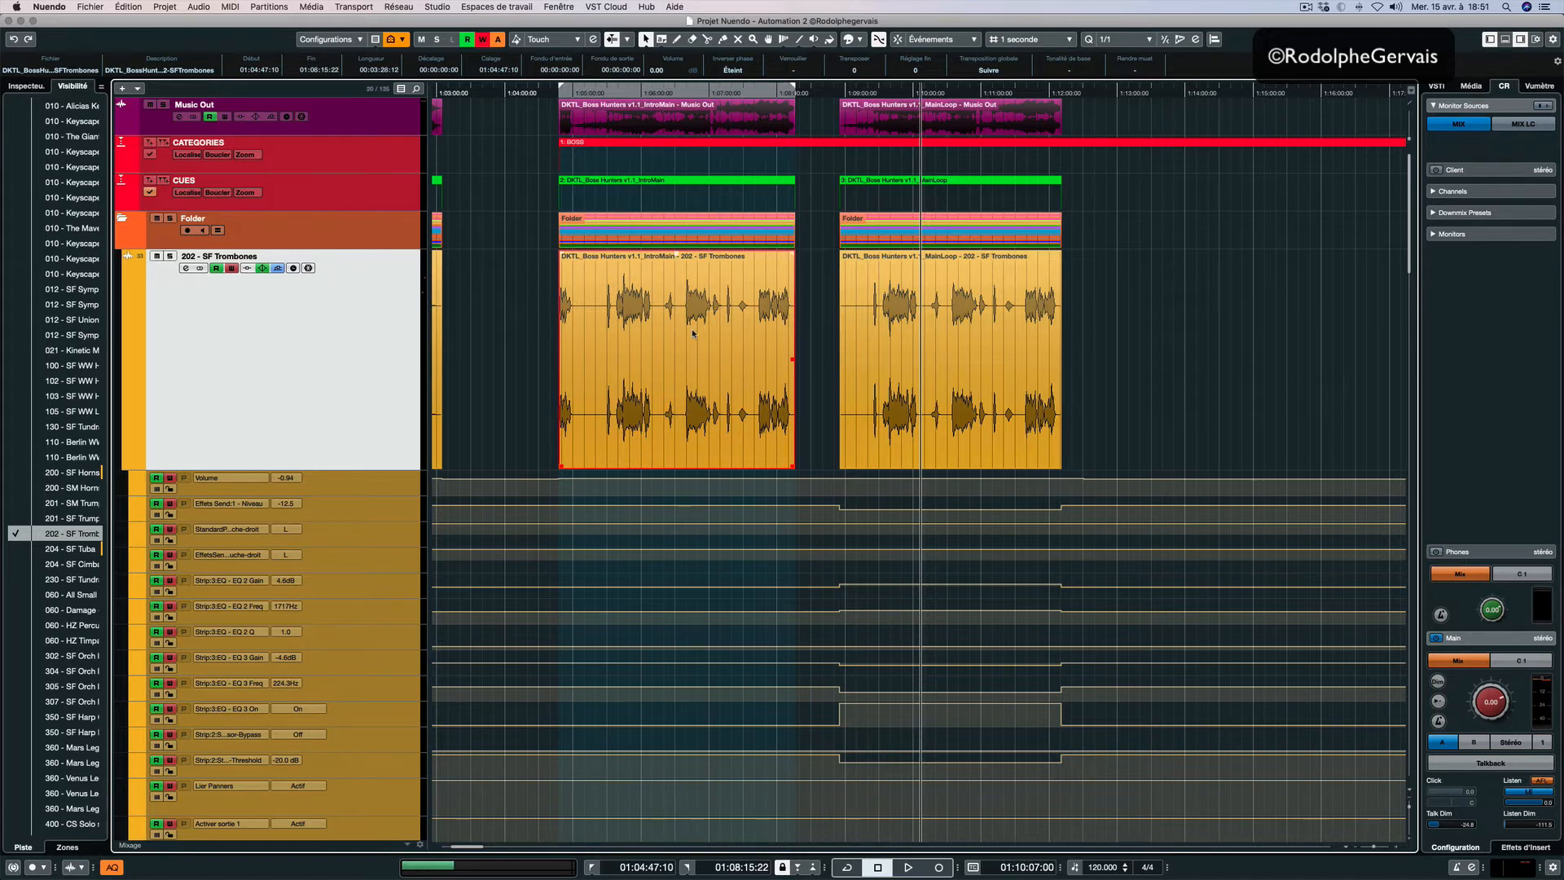
pyautogui.press('ctrl')
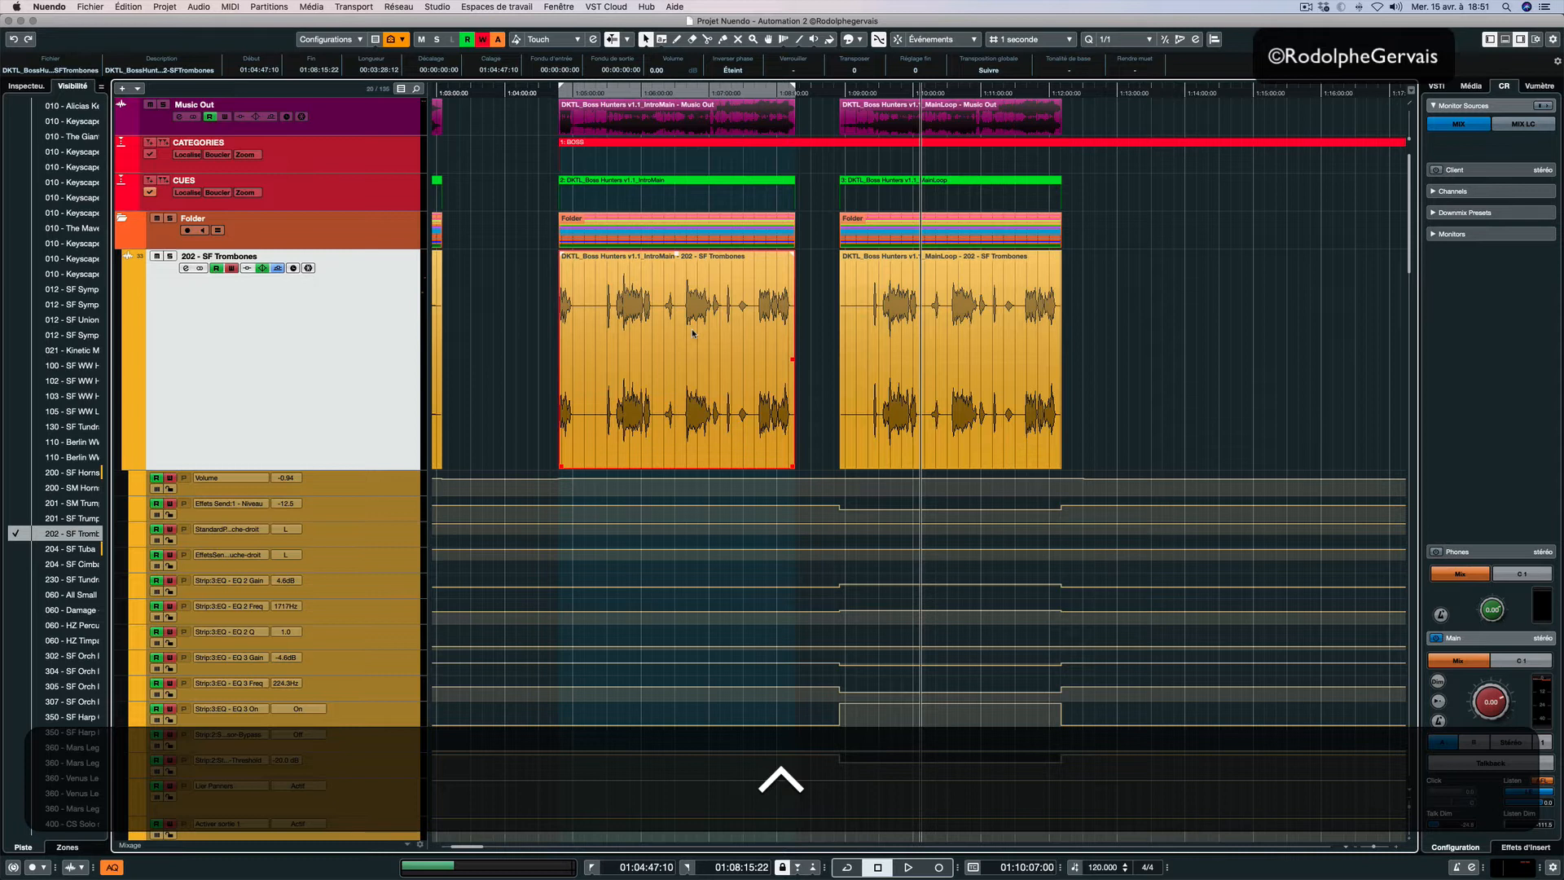
pyautogui.hotkey('ctrl', '^')
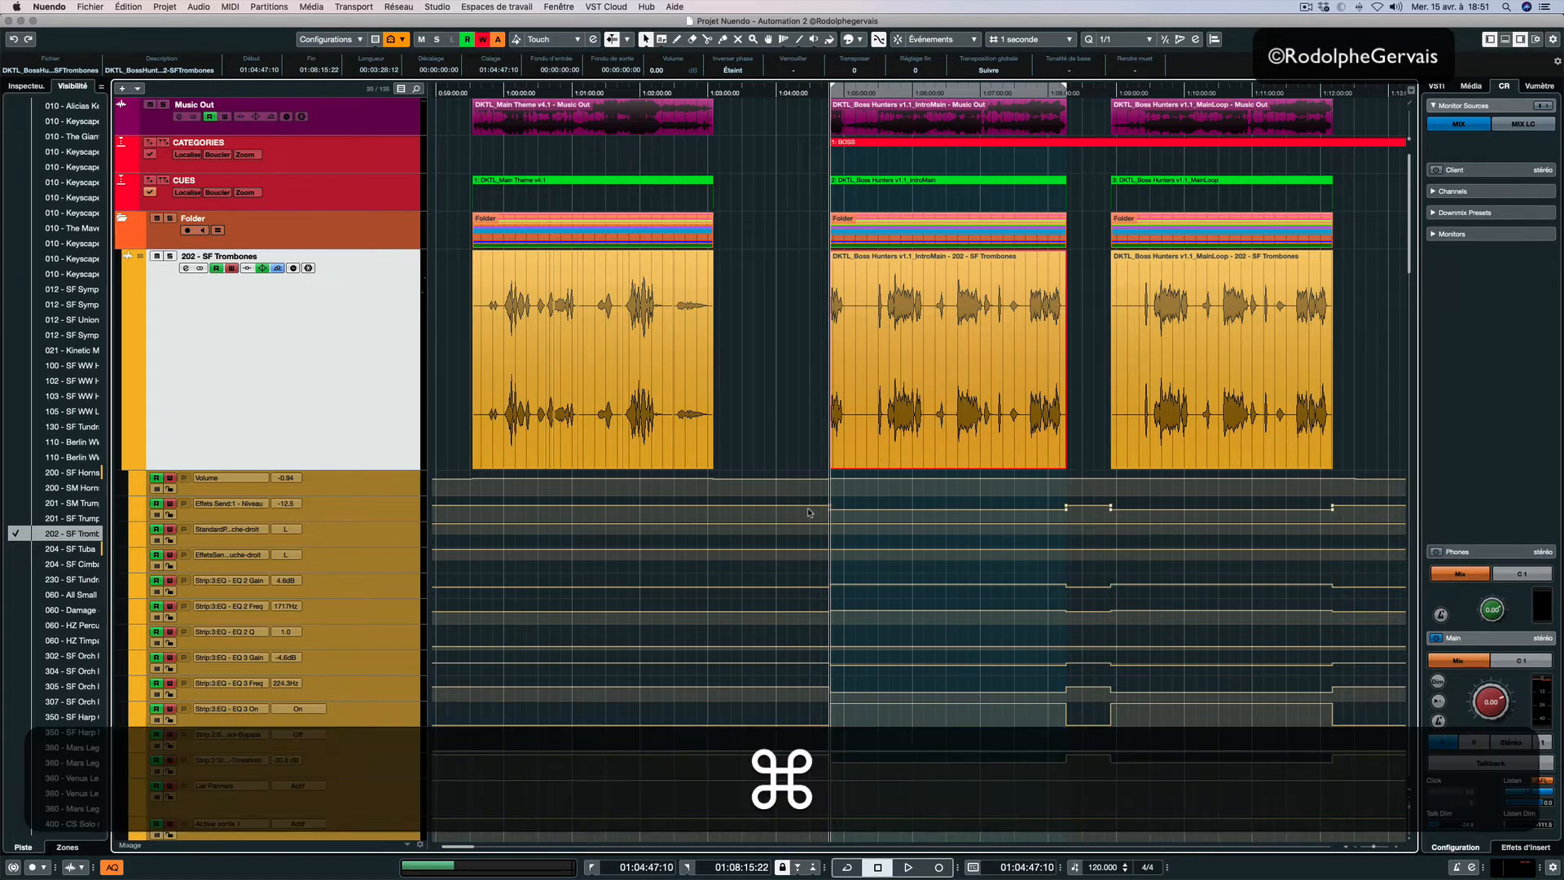
# Undo the trombone automation copy and reapply it to compare the lanes
pyautogui.press('super+z')
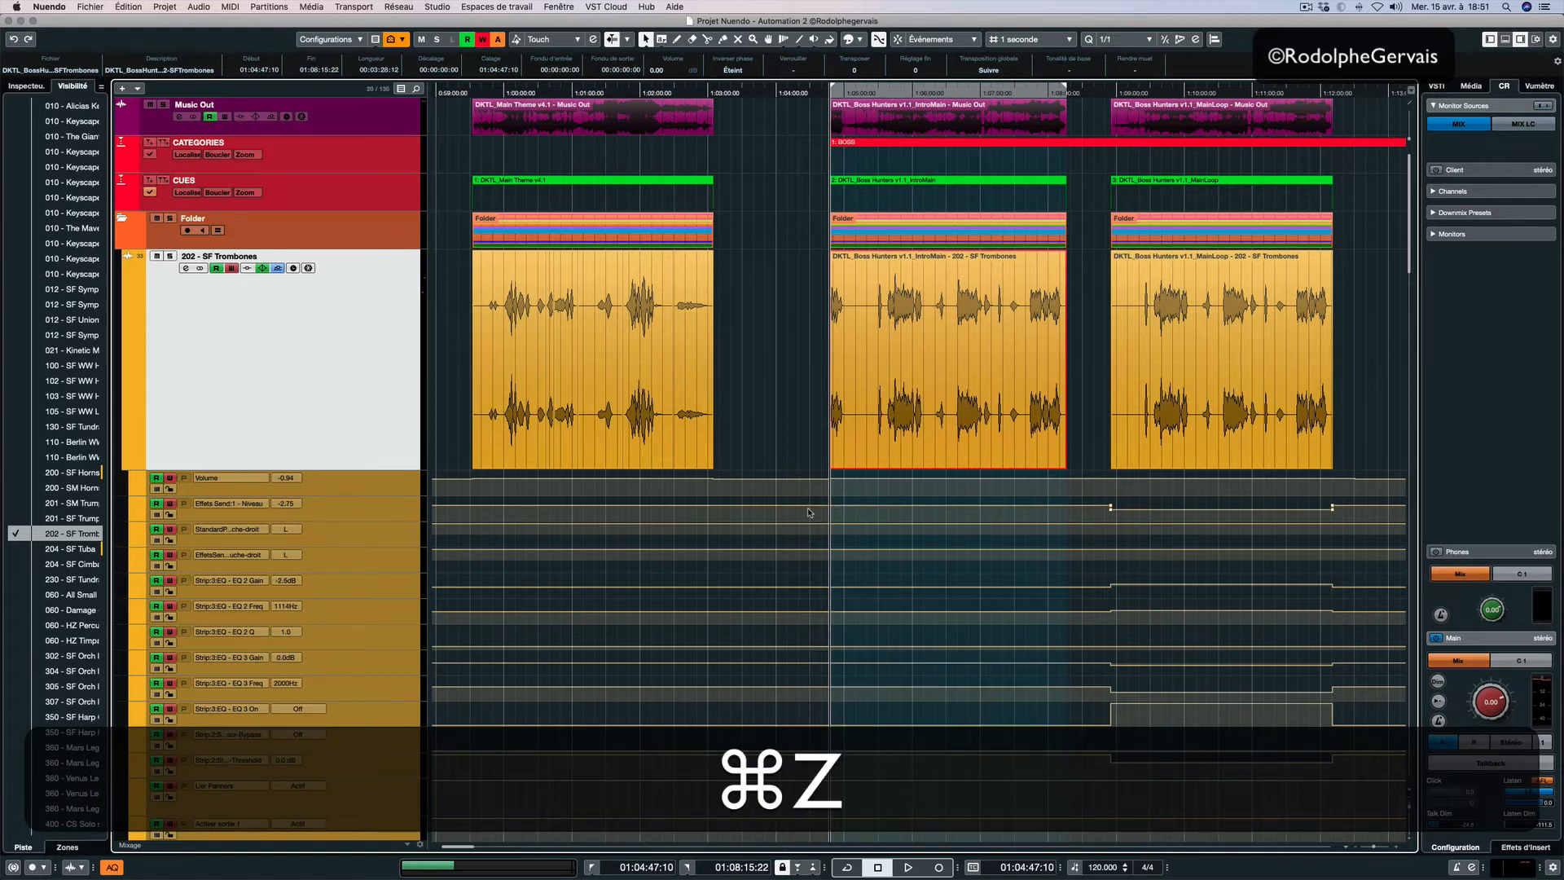
pyautogui.press('super+shift+z')
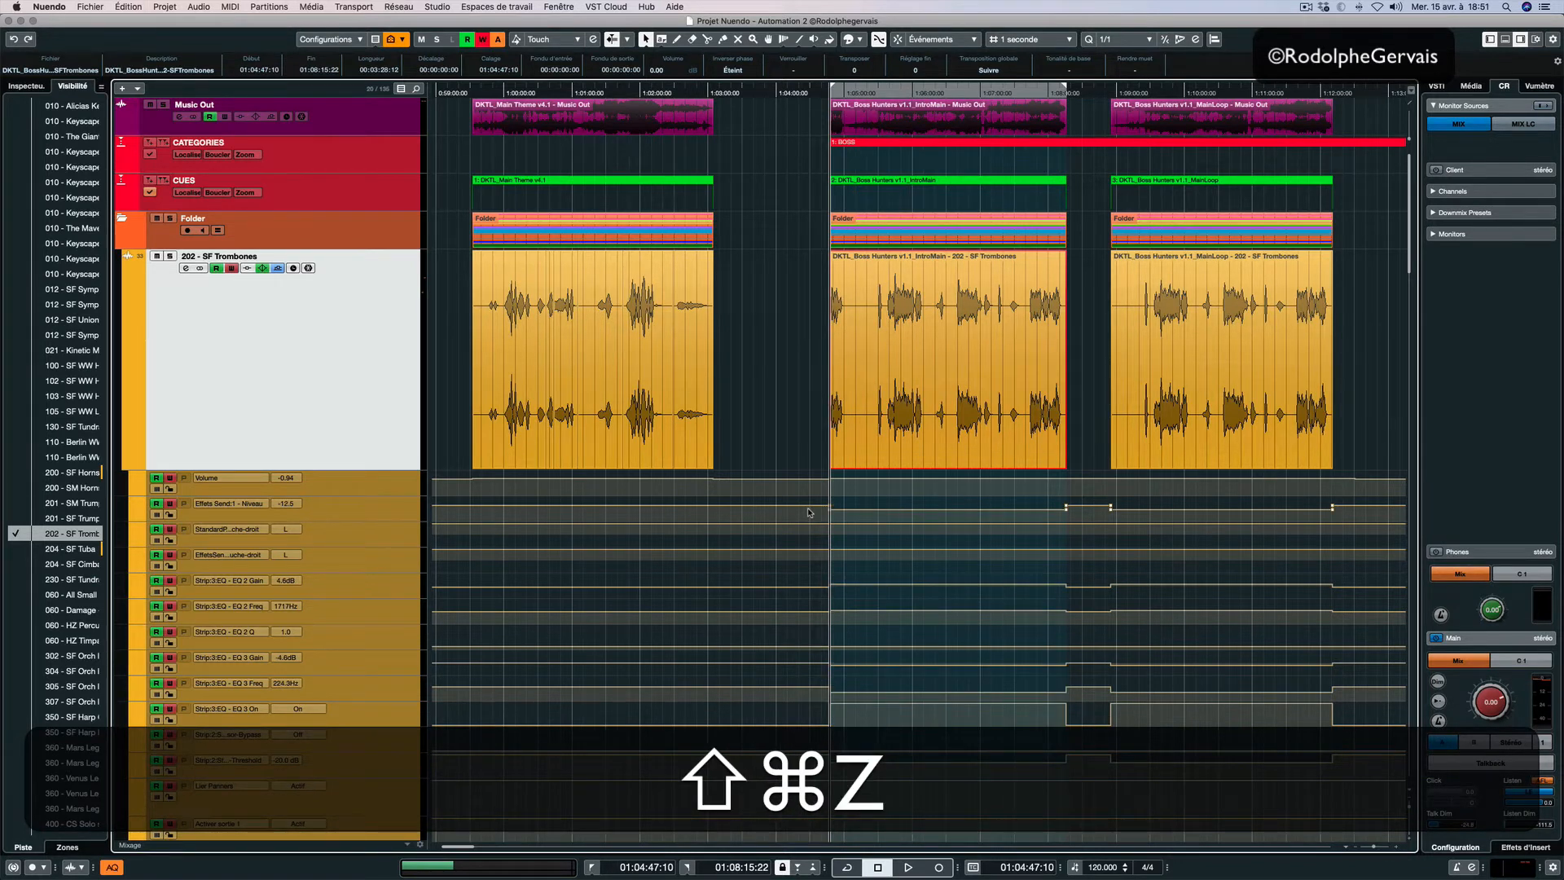
# Open the channel settings of 202 - SF Trombones and compare them with the playhead in the IntroMain and MainLoop events
pyautogui.press('@')
pyautogui.moveTo(738, 146); pyautogui.dragTo(734, 146)
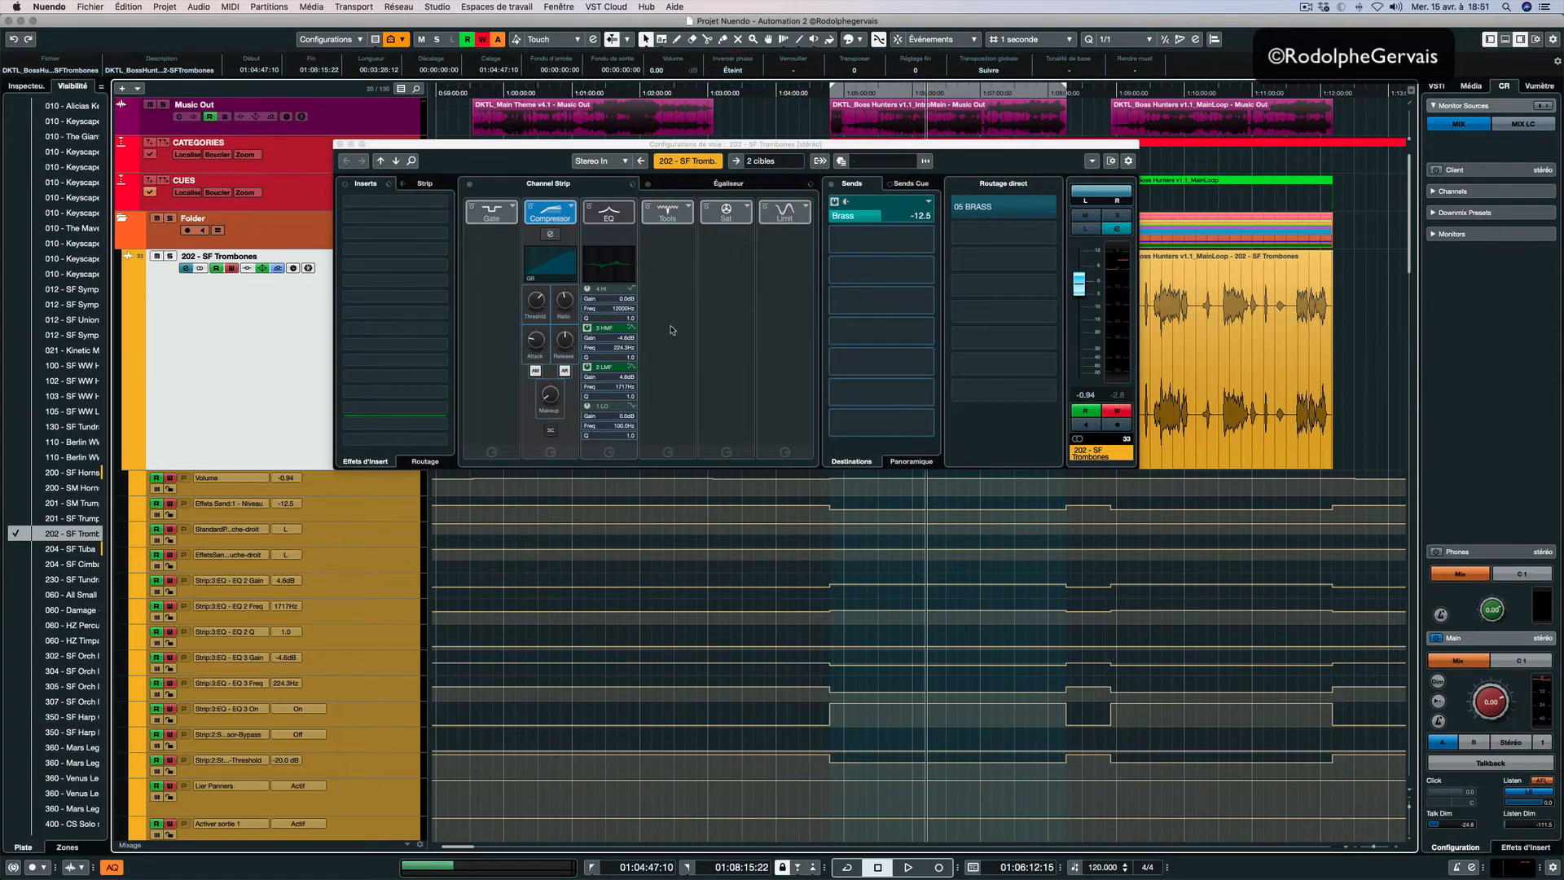
pyautogui.click(1192, 92)
pyautogui.click(950, 92)
pyautogui.click(1189, 92)
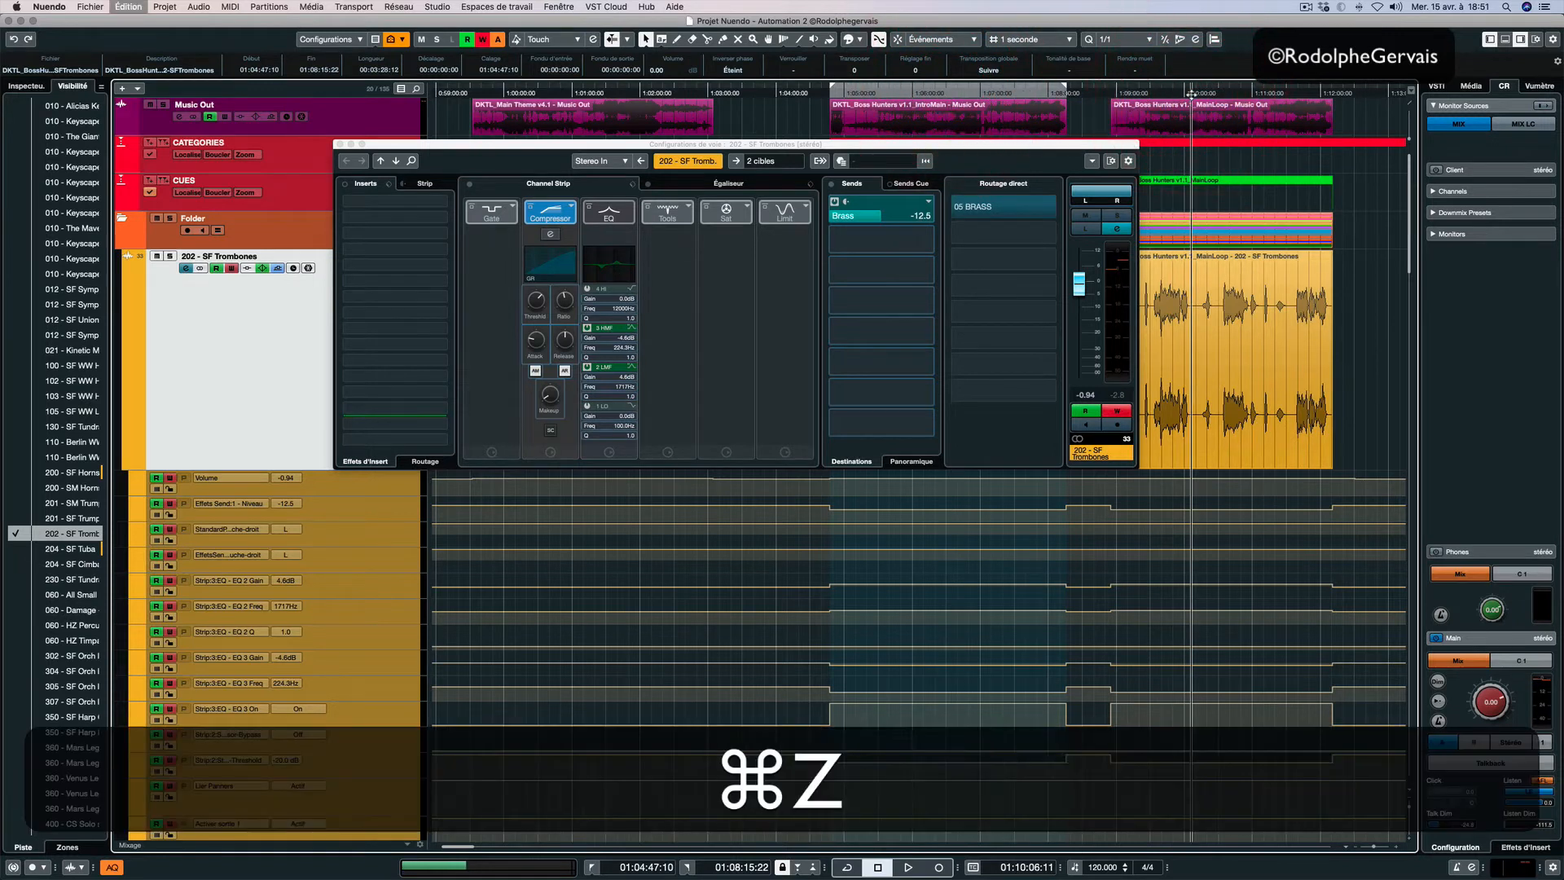
# Undo the automation copy and compare the trombone channel settings at playhead positions in IntroMain and MainLoop
pyautogui.press('super+z')
pyautogui.click(984, 92)
pyautogui.click(1211, 93)
pyautogui.click(948, 86)
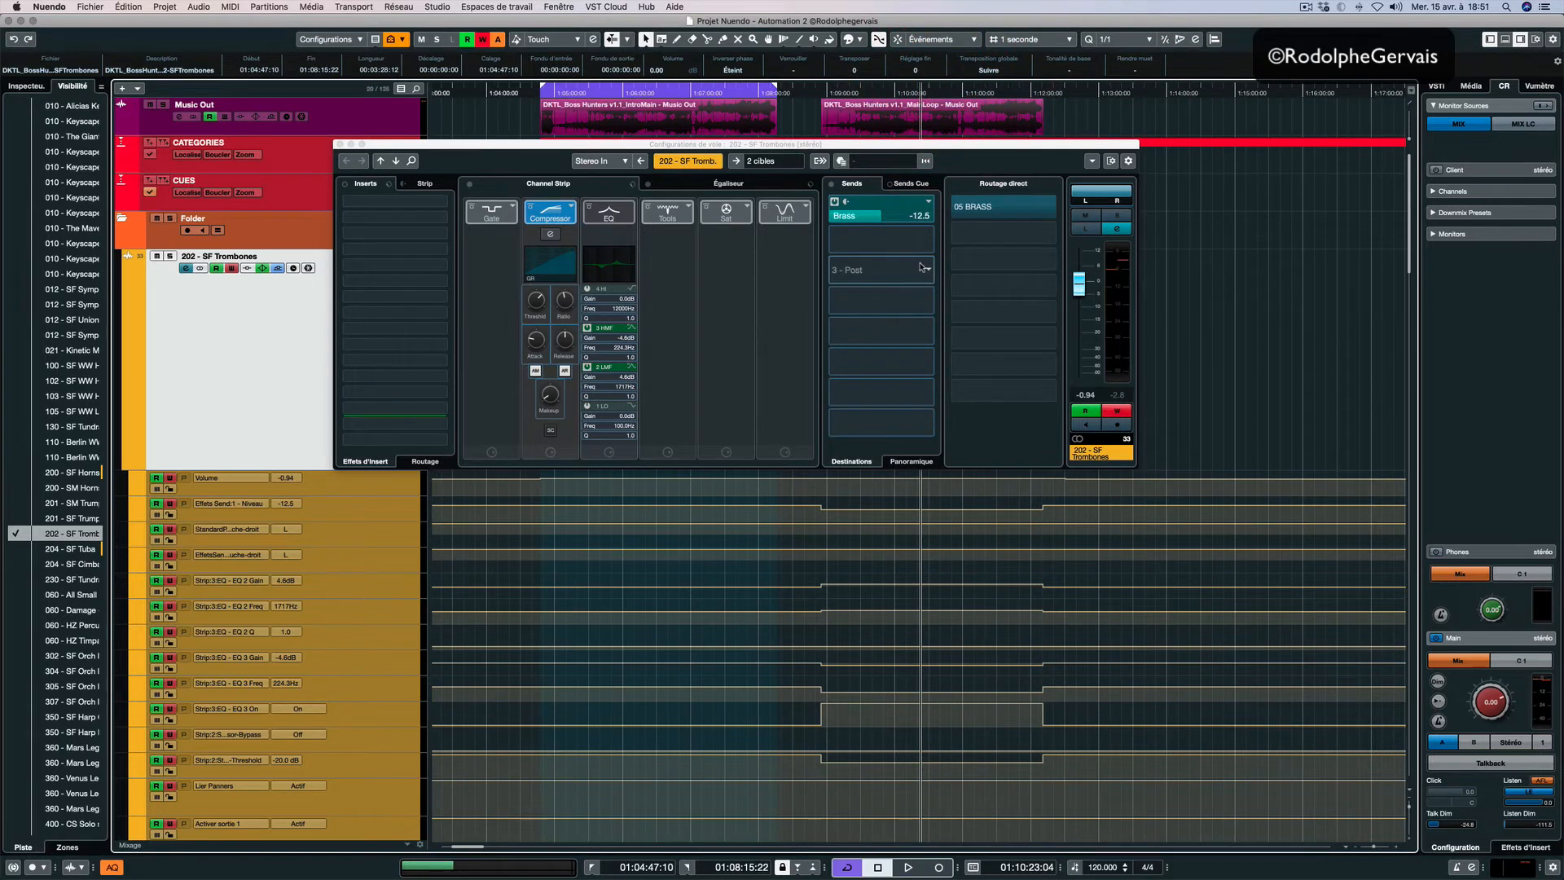
pyautogui.moveTo(847, 148); pyautogui.dragTo(912, 192)
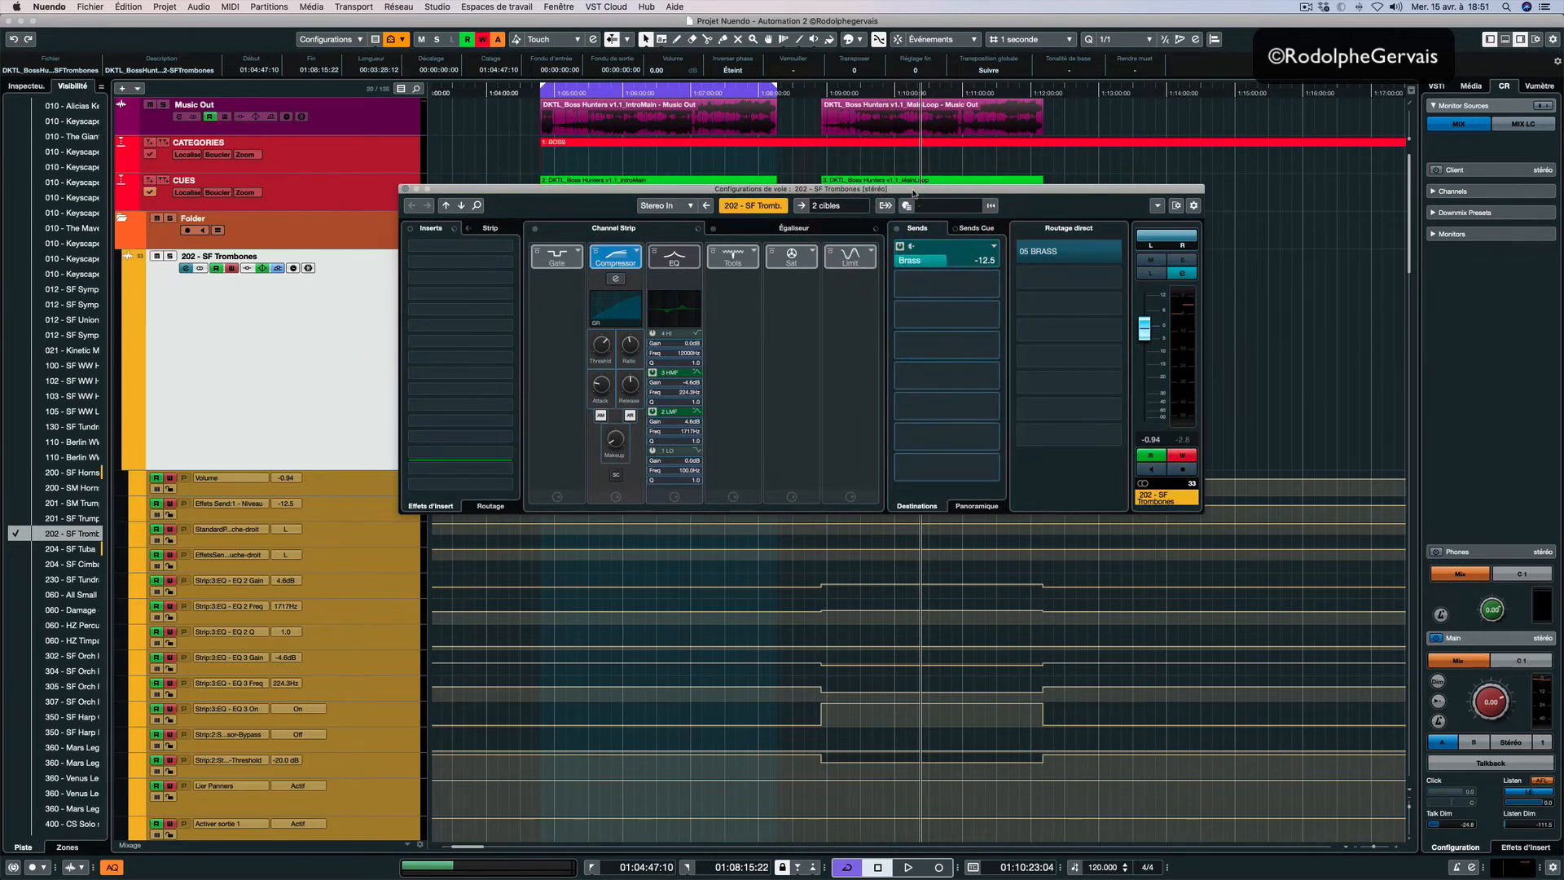
# Redo the automation copy onto the IntroMain range
pyautogui.press('super+shift+z')
pyautogui.press('super+shift+z')
pyautogui.press('super+shift+z')
pyautogui.press('super+shift+z')
pyautogui.press('super+shift+z')
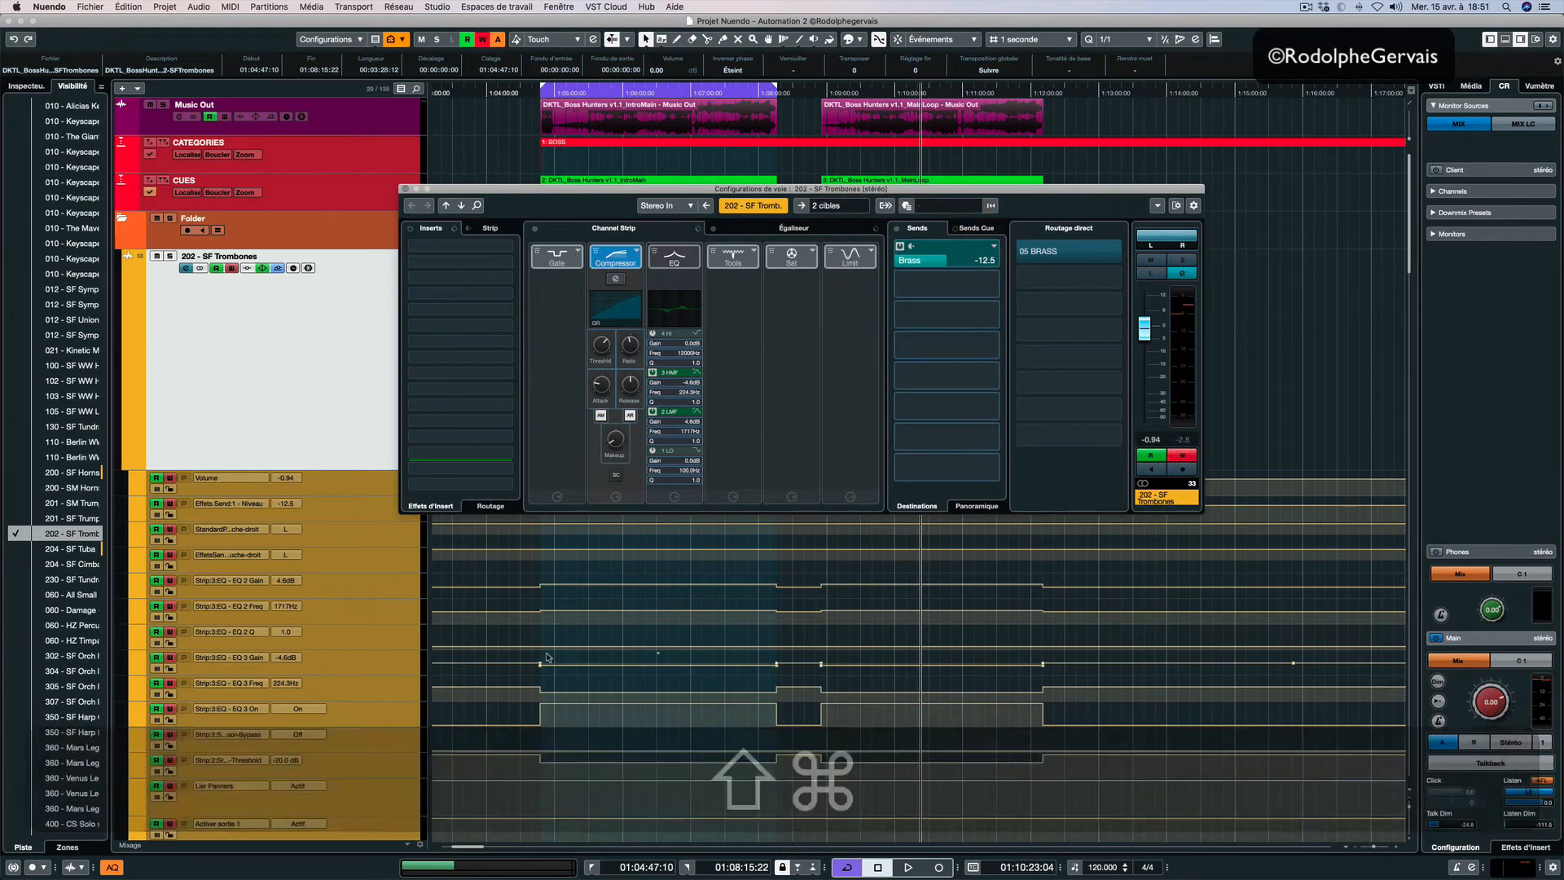
# Open the key commands dialog, display the macros and expand Copy Automation Track Select
pyautogui.click(128, 6)
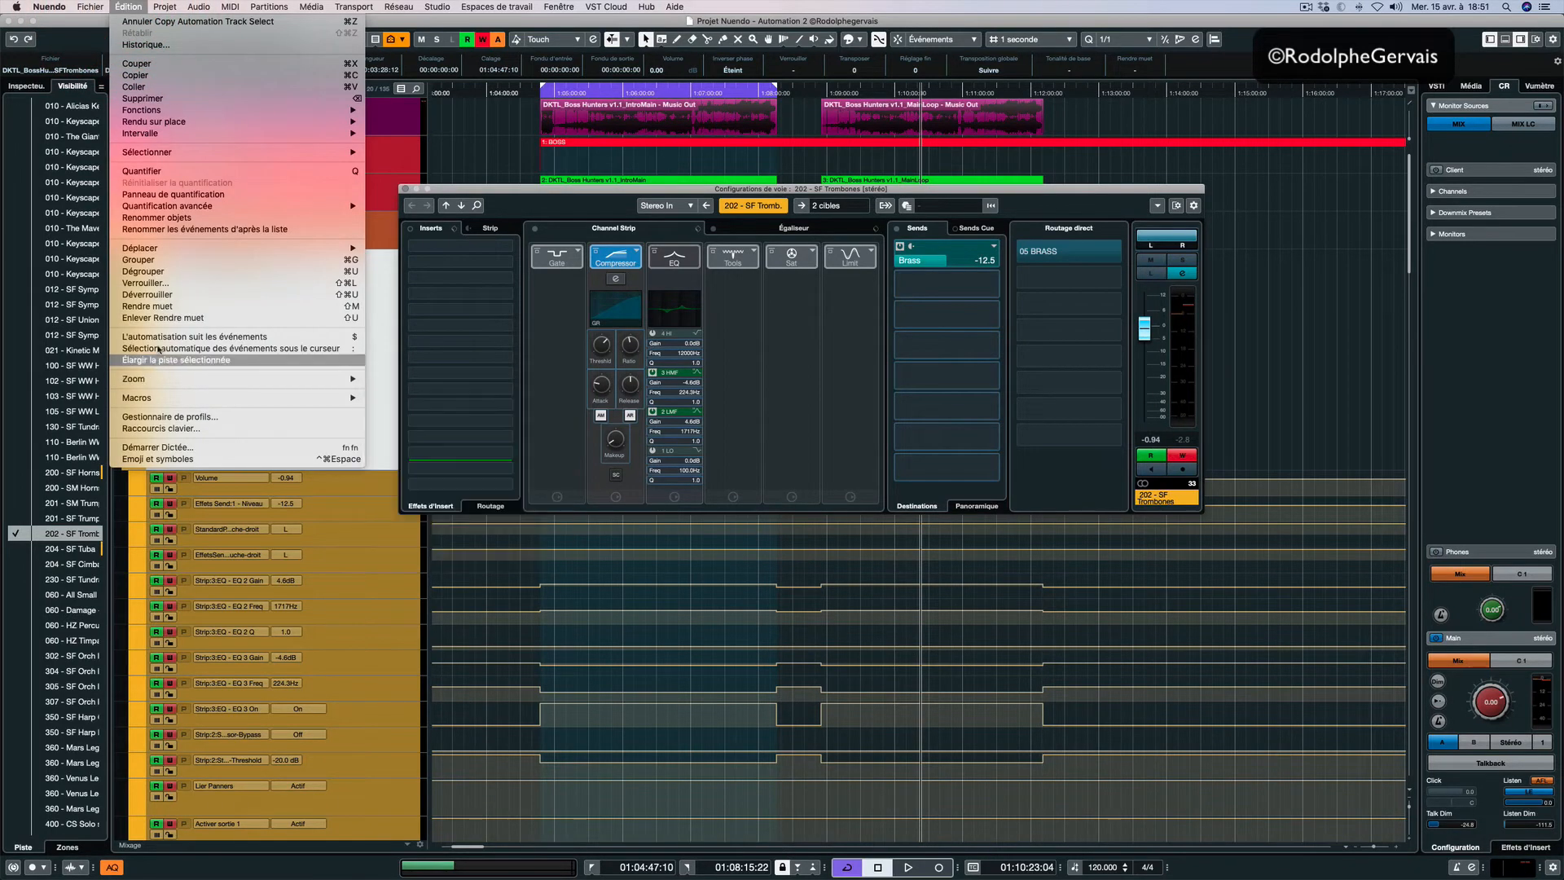
pyautogui.click(155, 429)
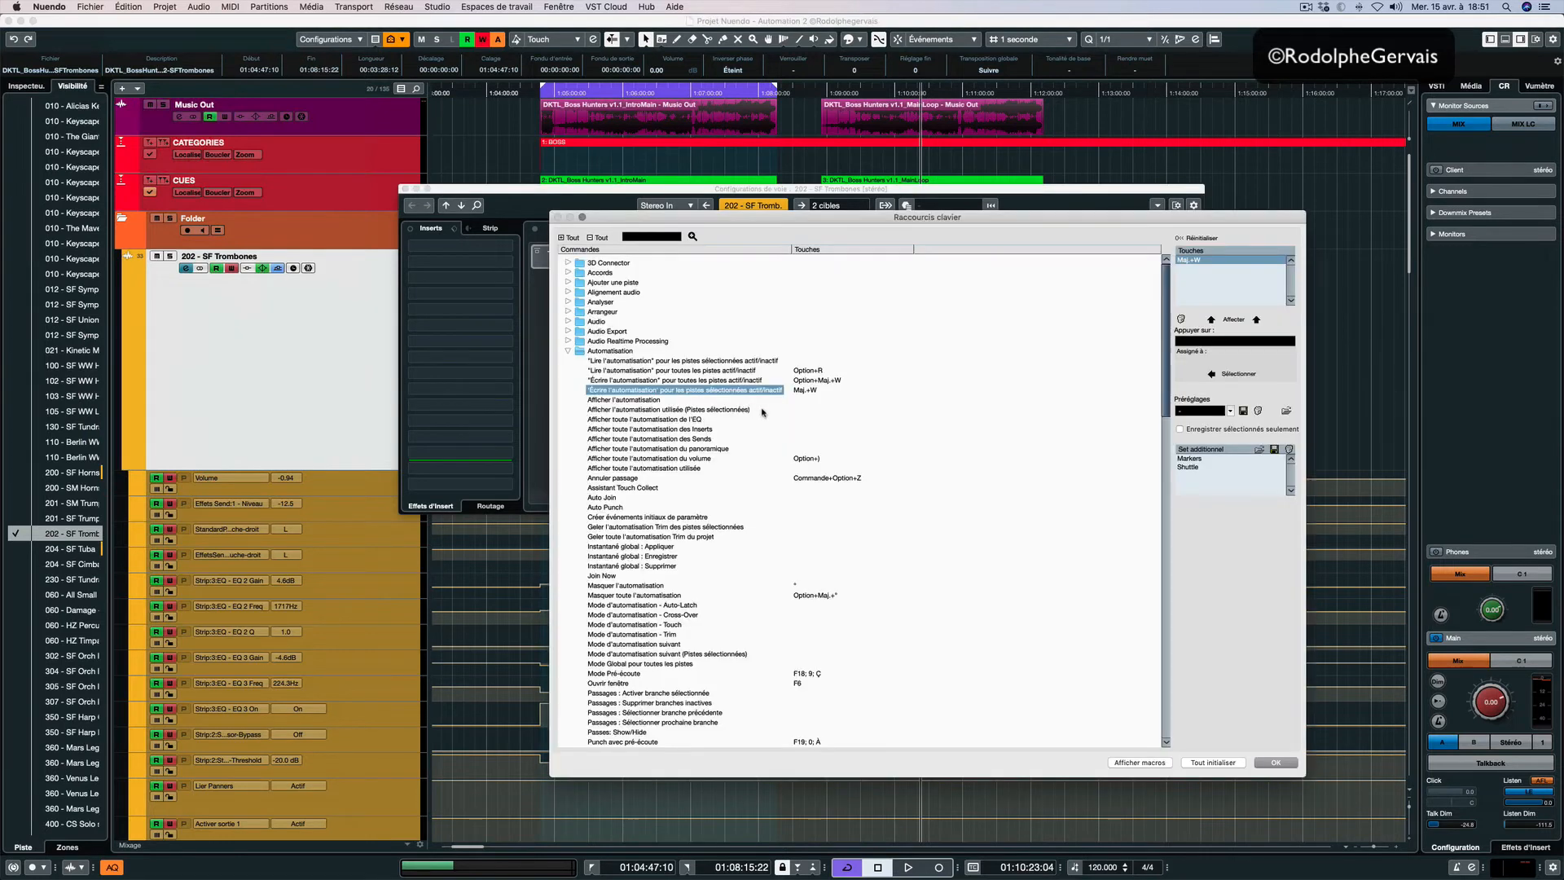
pyautogui.click(1122, 764)
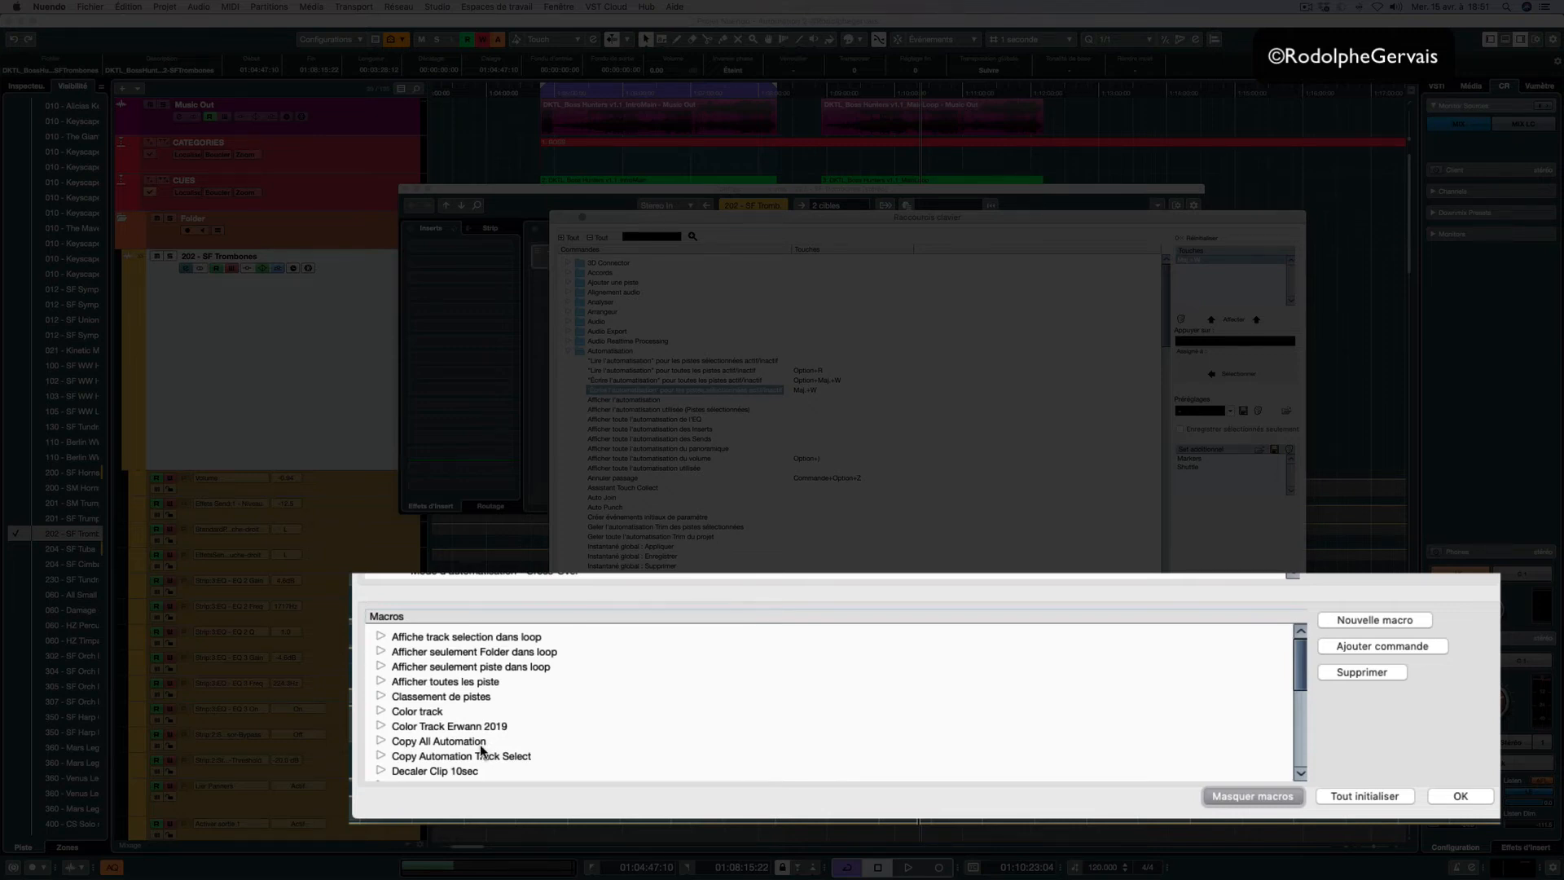
pyautogui.click(381, 756)
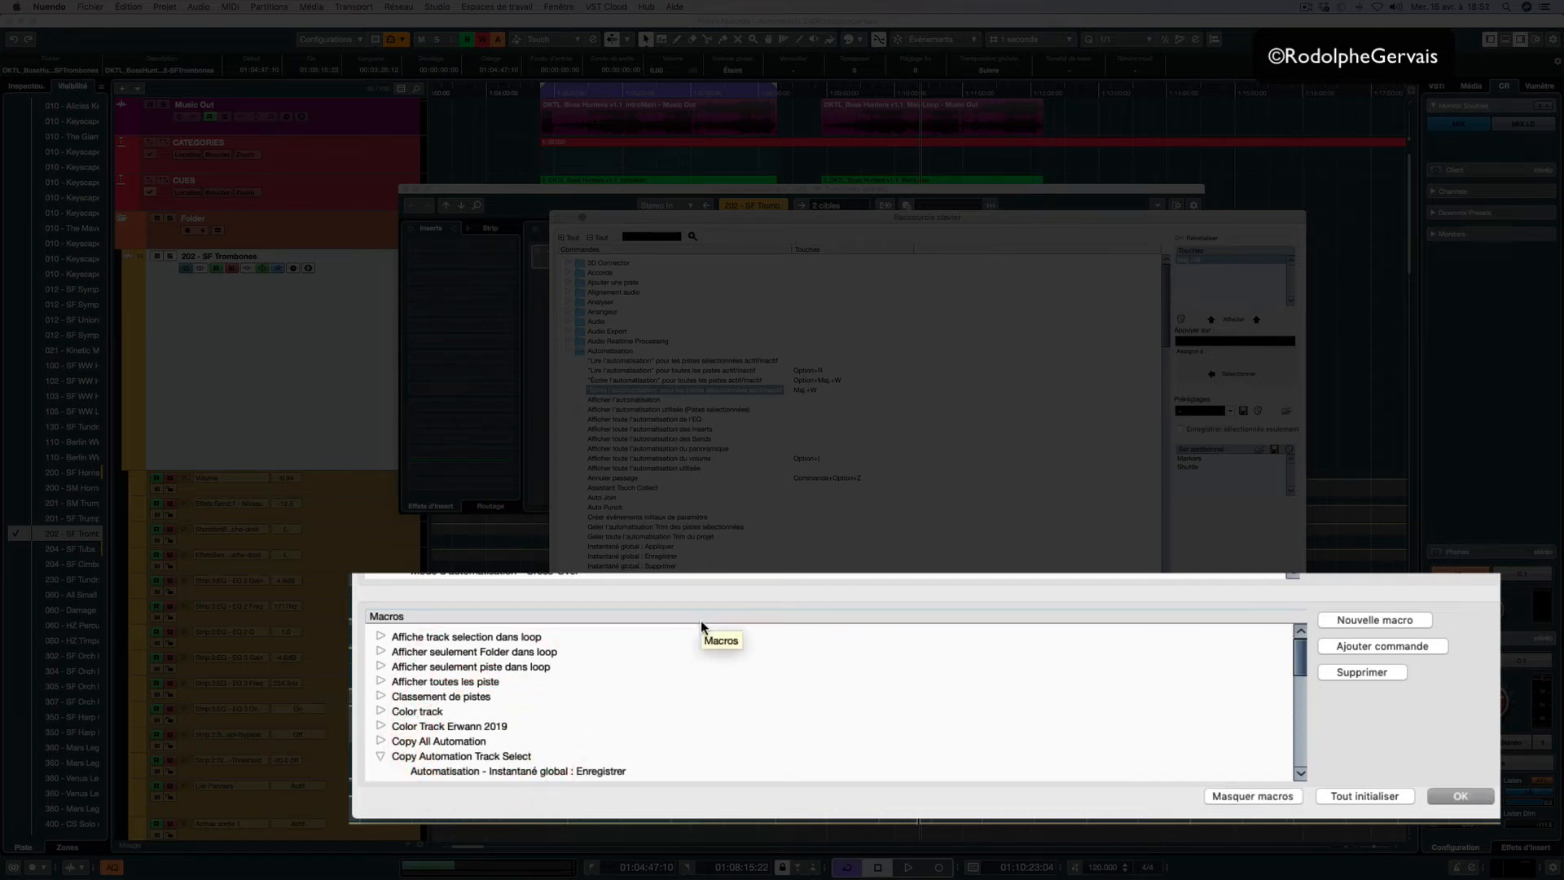
# Examine the sequence of commands that makes up the Copy Automation Track Select macro
pyautogui.scroll(-5, 713, 745)
pyautogui.scroll(-2, 712, 742)
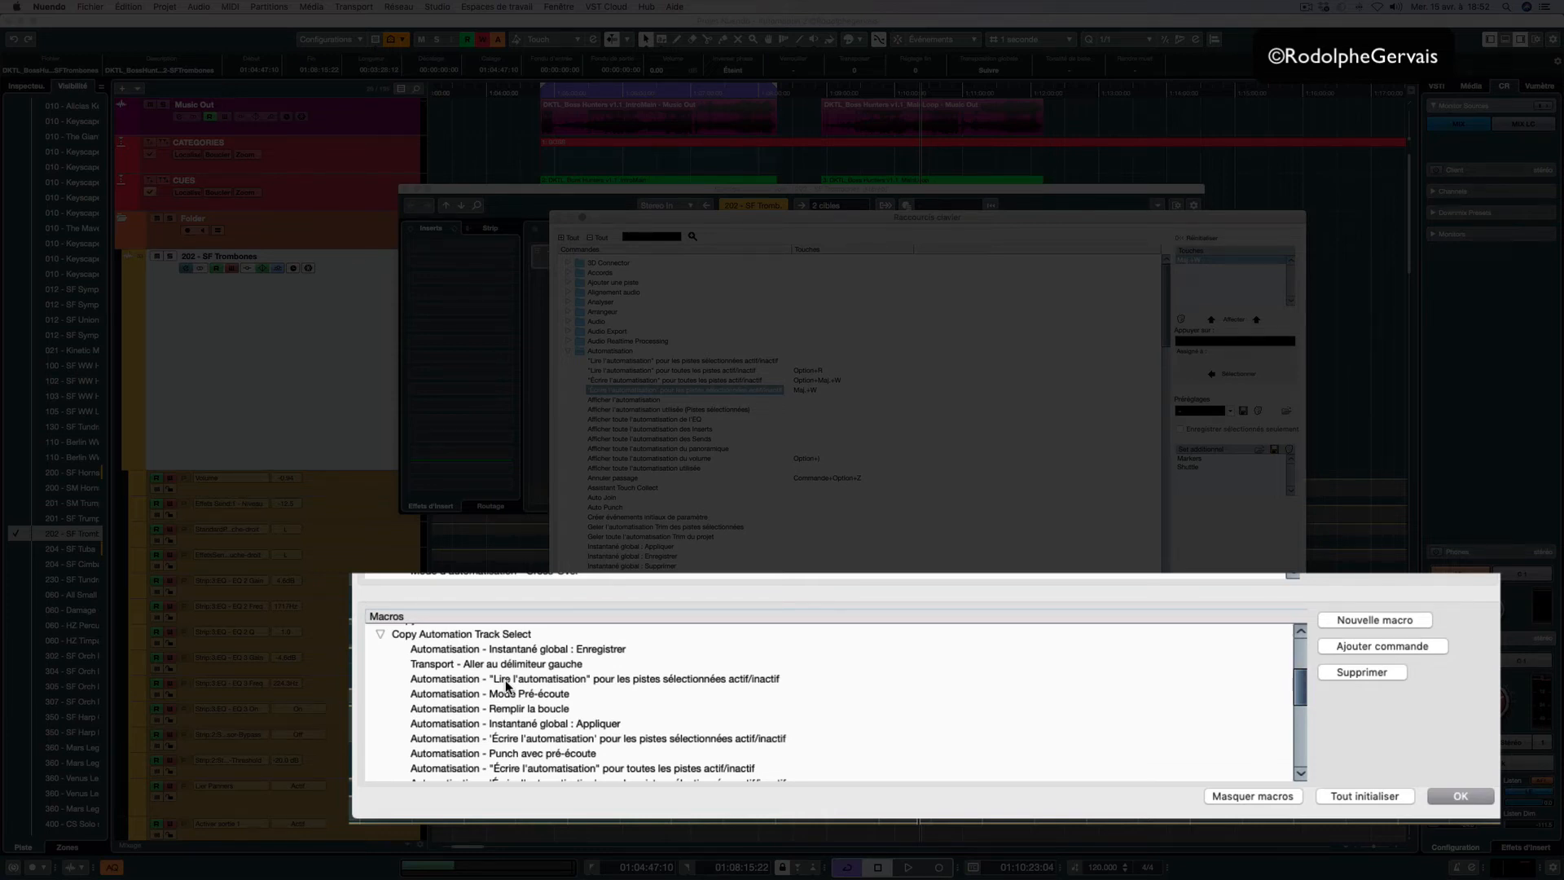
pyautogui.click(488, 652)
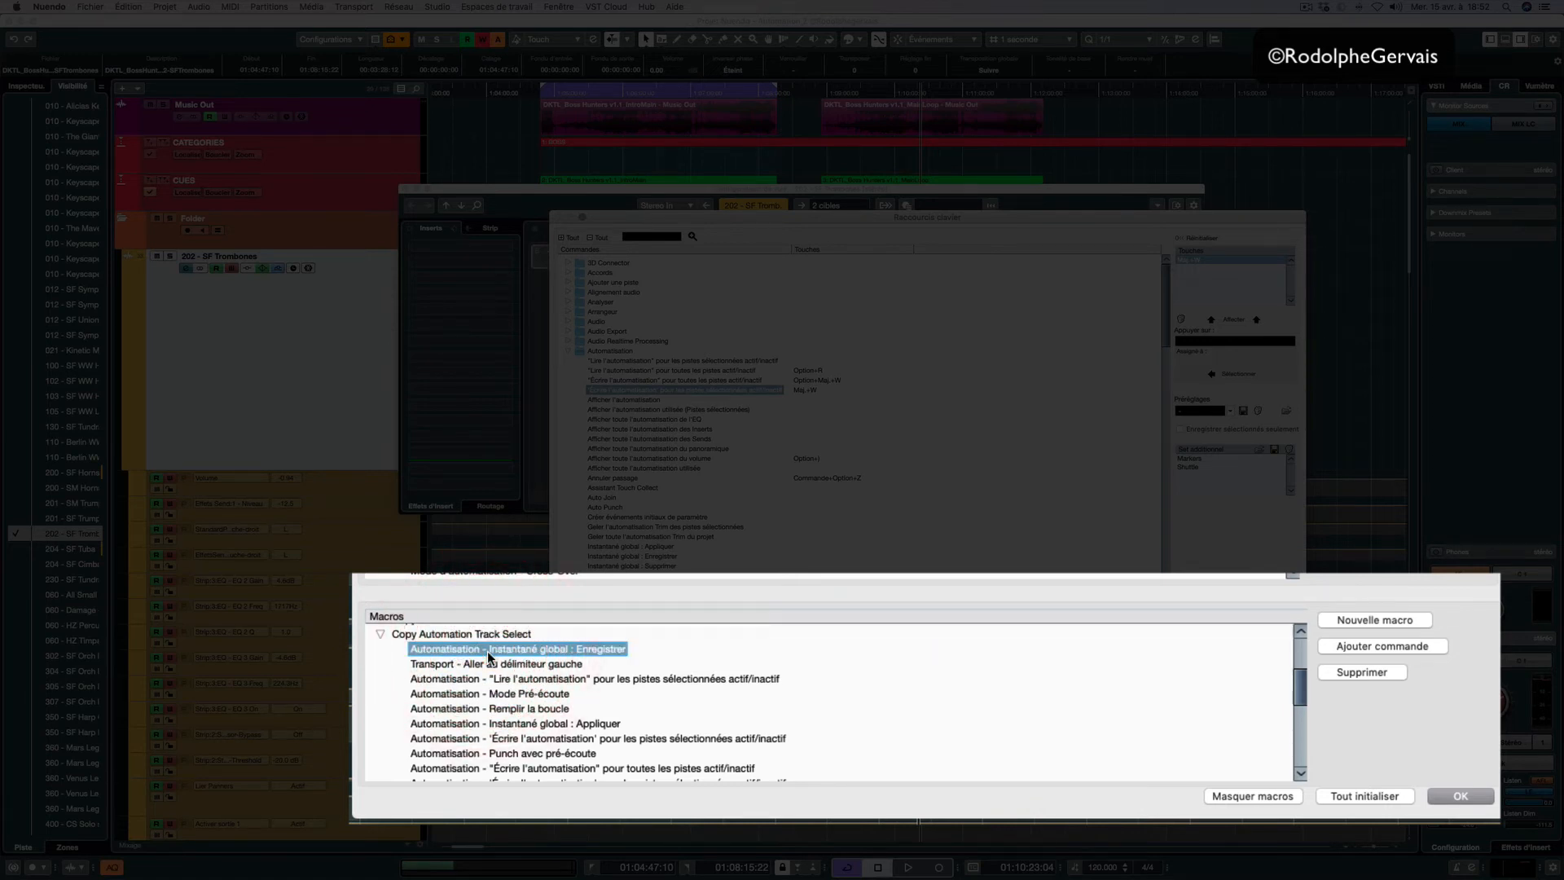
pyautogui.press('F6')
pyautogui.scroll(-2, 545, 742)
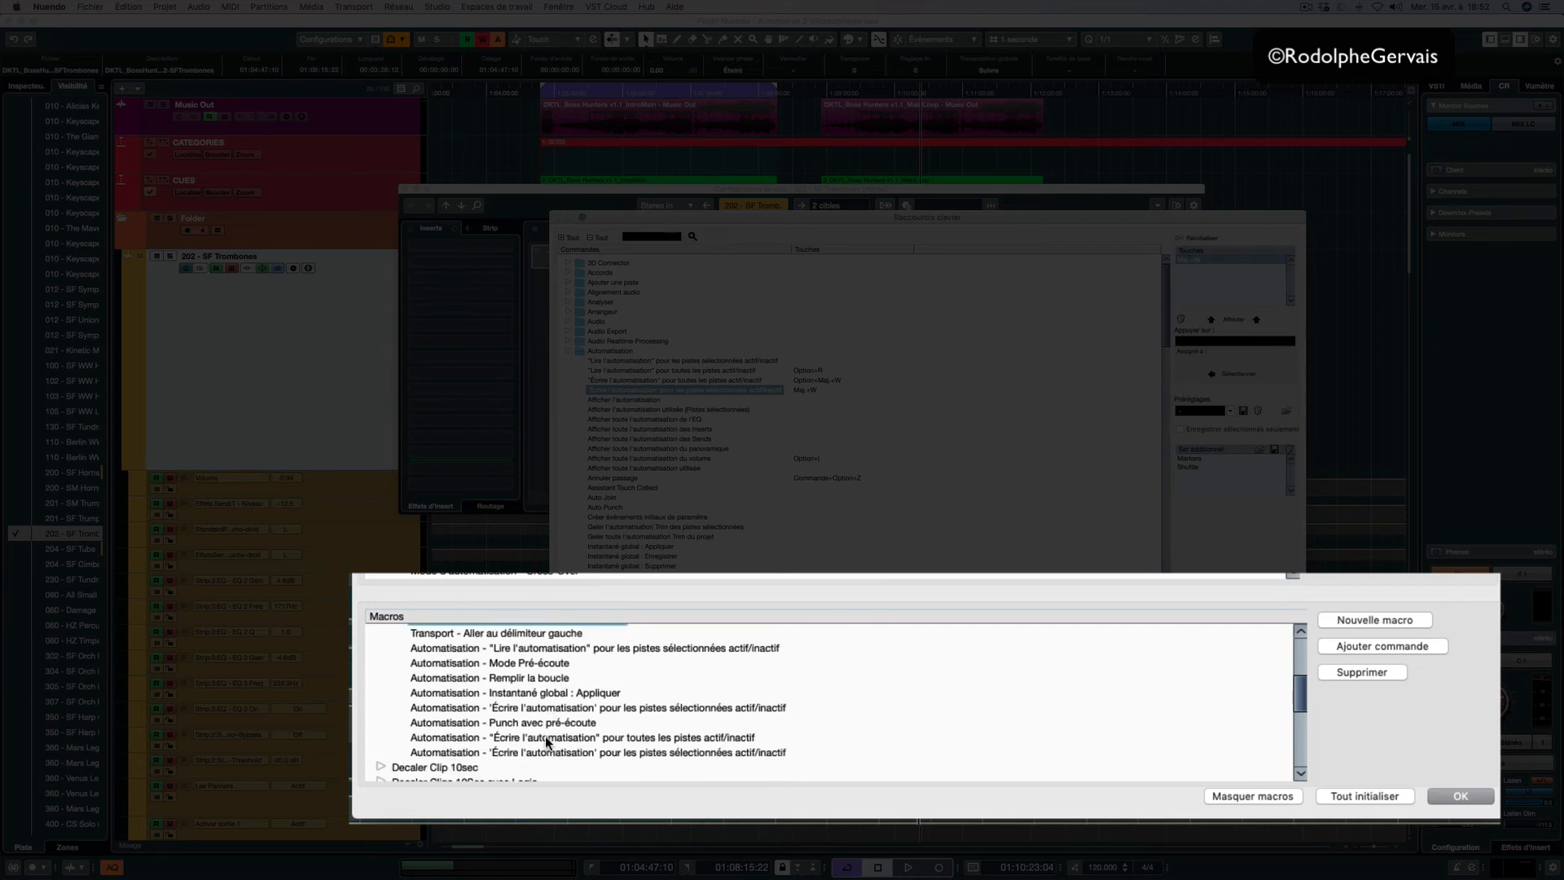